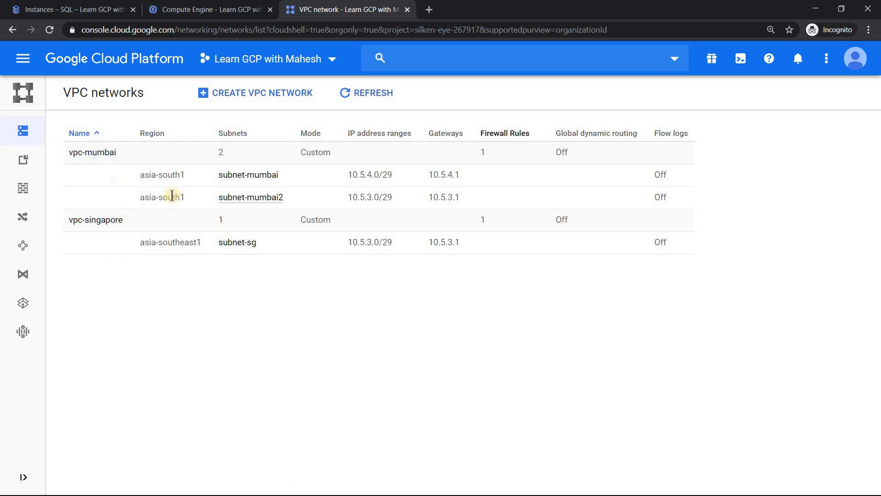
# - Review the VPC firewall rules, the Cloud SQL instances page and the Compute Engine VM instances page
pyautogui.click(165, 181)
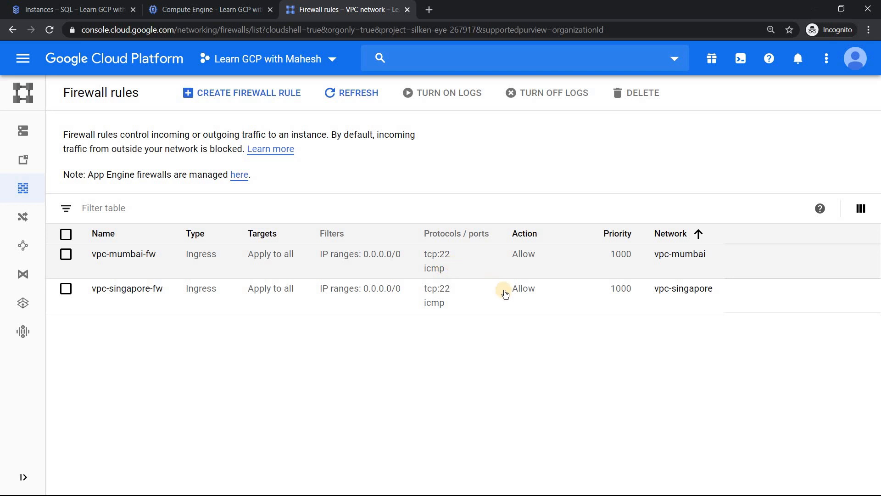
pyautogui.click(97, 6)
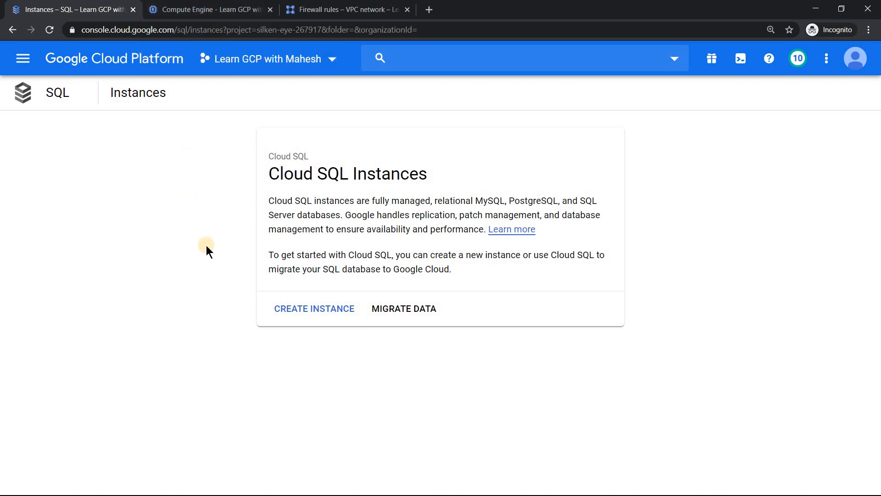
pyautogui.click(225, 10)
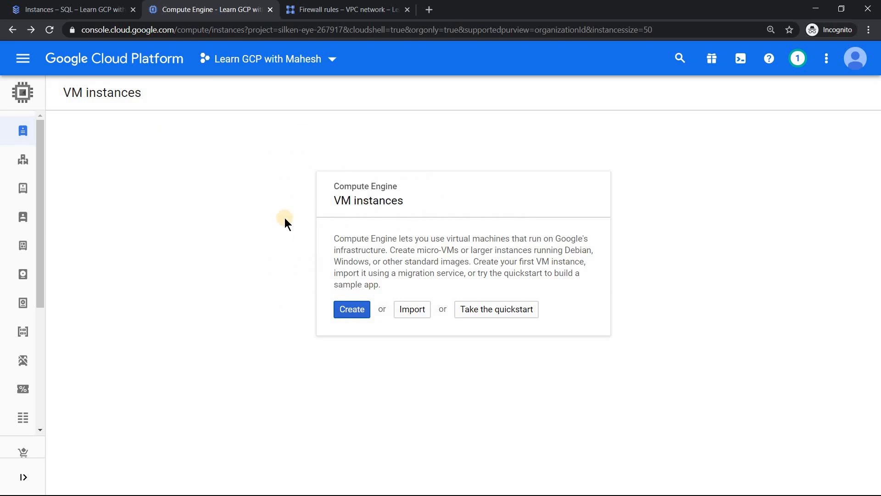
# - Start a new Cloud SQL MySQL instance with the ID cloudsql-internal-ip and enter its root password
pyautogui.click(83, 7)
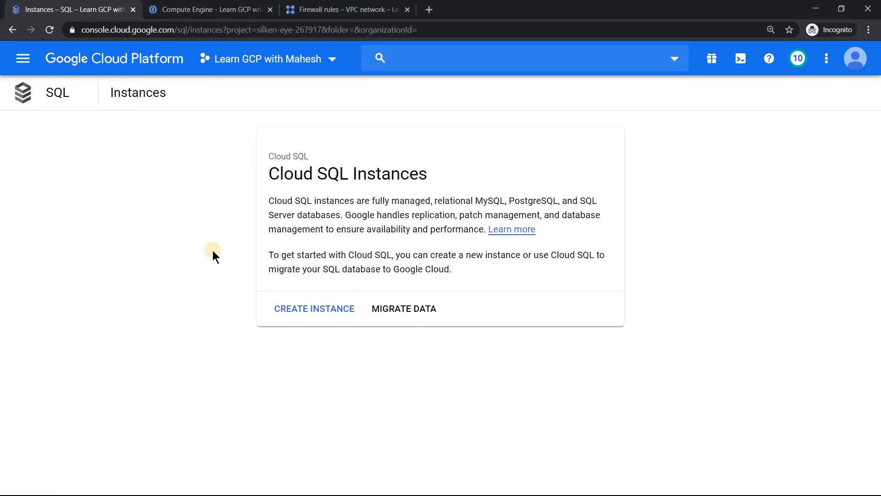
pyautogui.click(329, 305)
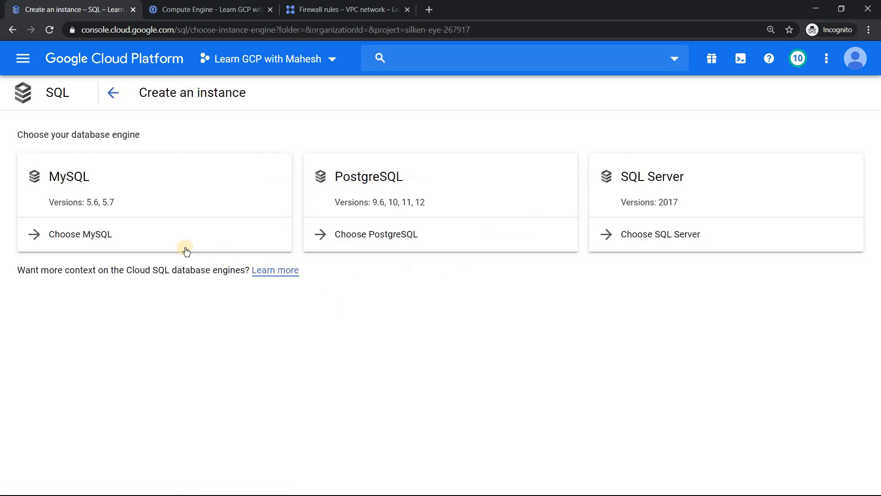
pyautogui.click(126, 237)
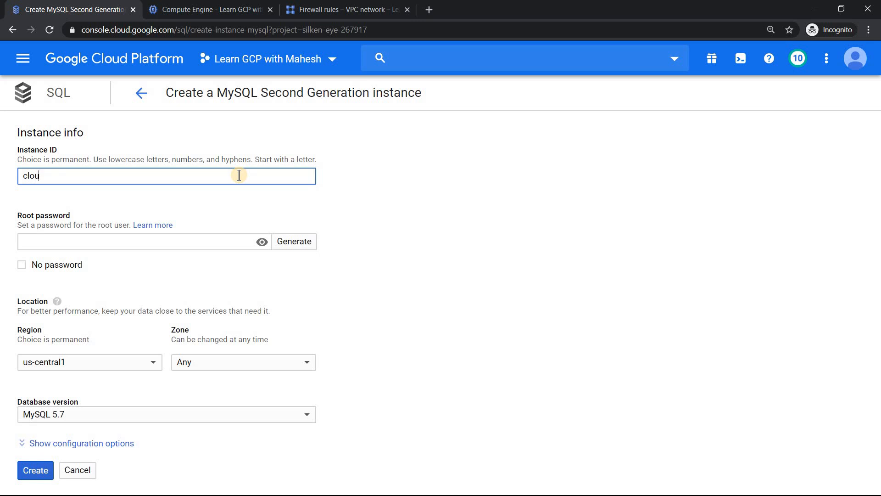
pyautogui.write('-internal-ip')
pyautogui.click(176, 238)
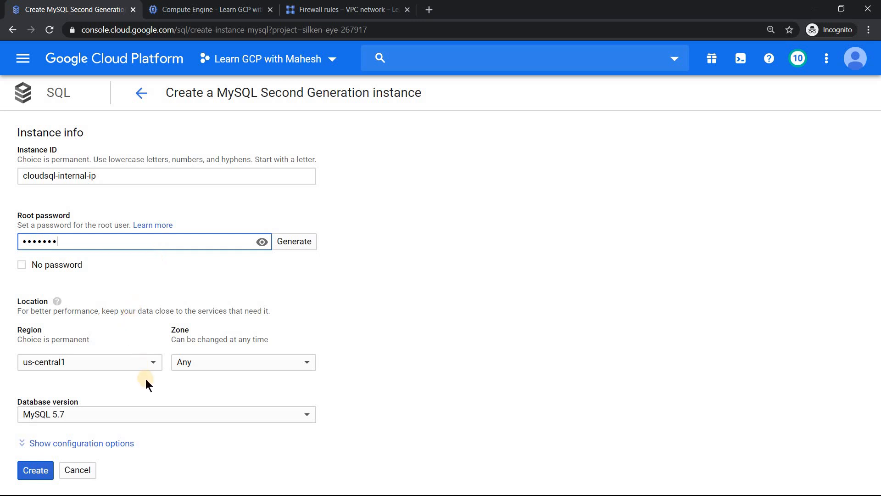
# - Set the database instance's region to asia-south1 and its zone to asia-south1-a
pyautogui.click(152, 361)
pyautogui.scroll(-5, 156, 390)
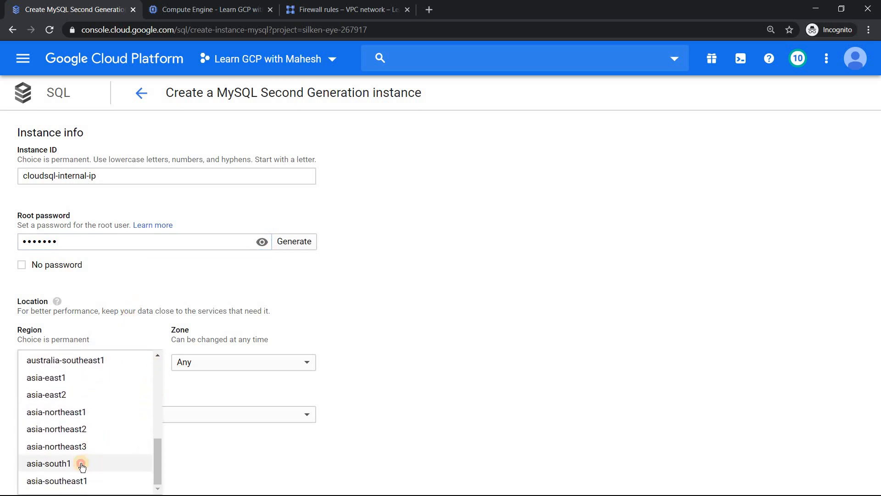
pyautogui.click(78, 469)
pyautogui.click(206, 366)
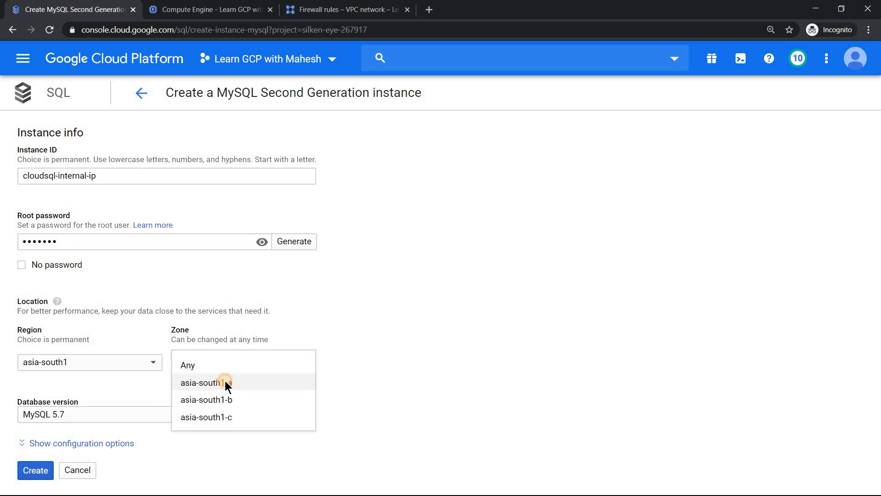
pyautogui.click(226, 383)
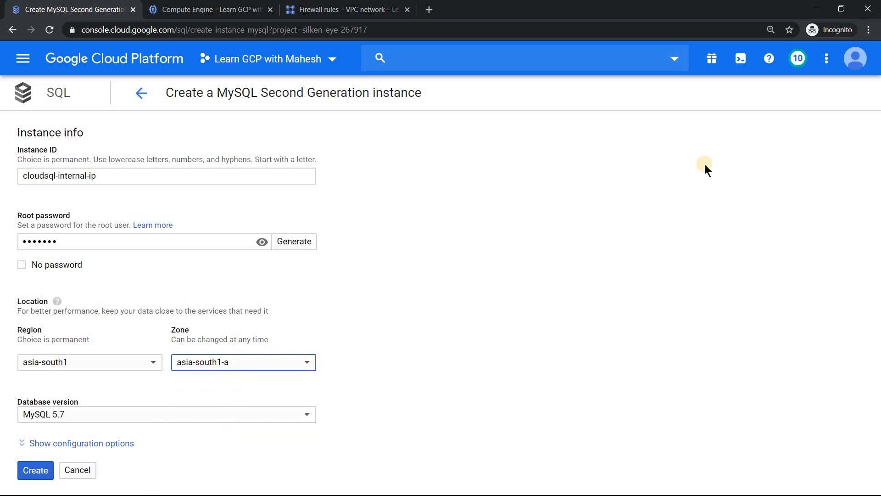
# - In the connectivity configuration, disable Public IP and enable Private IP with vpc-mumbai as the associated network
pyautogui.click(78, 444)
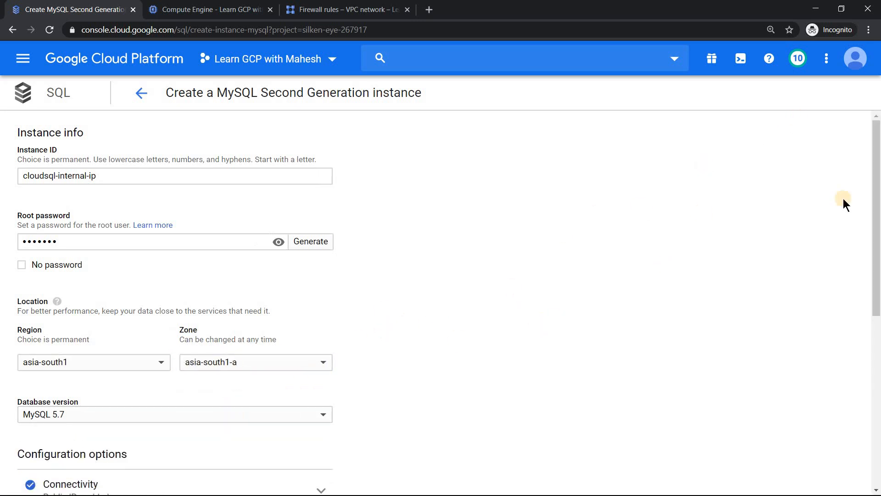
pyautogui.moveTo(877, 190); pyautogui.dragTo(877, 318)
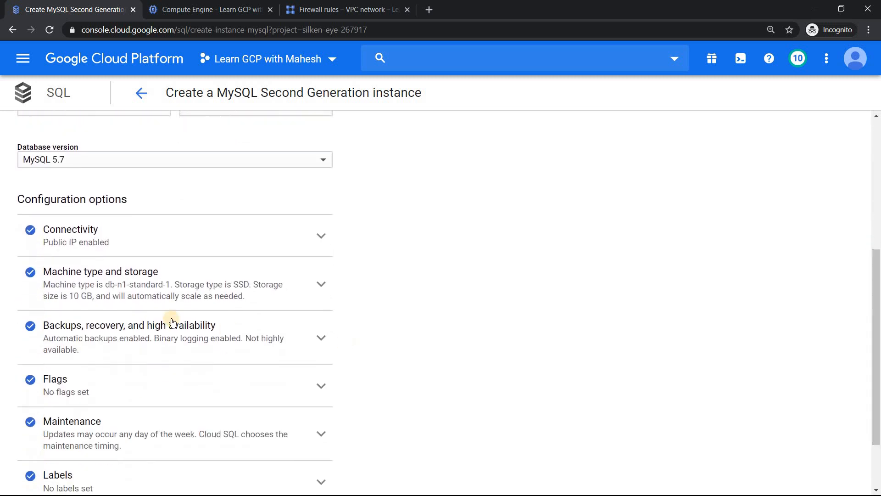
pyautogui.click(103, 235)
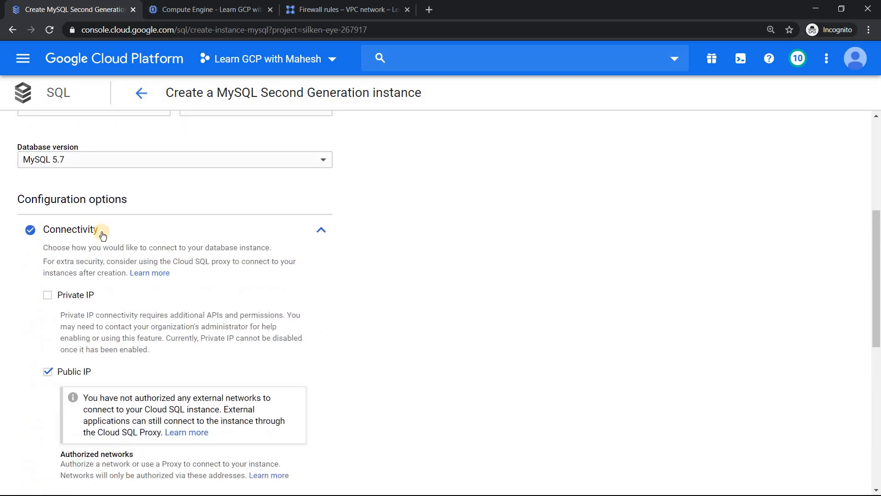
pyautogui.click(46, 374)
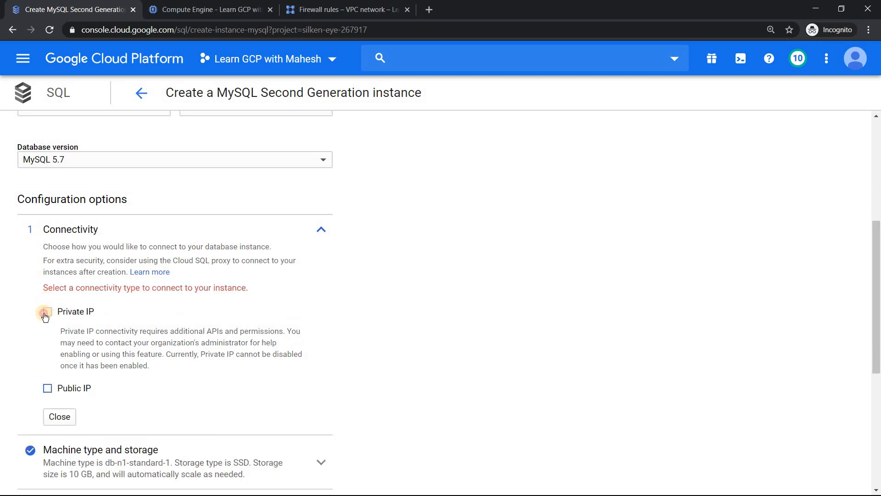
pyautogui.click(47, 313)
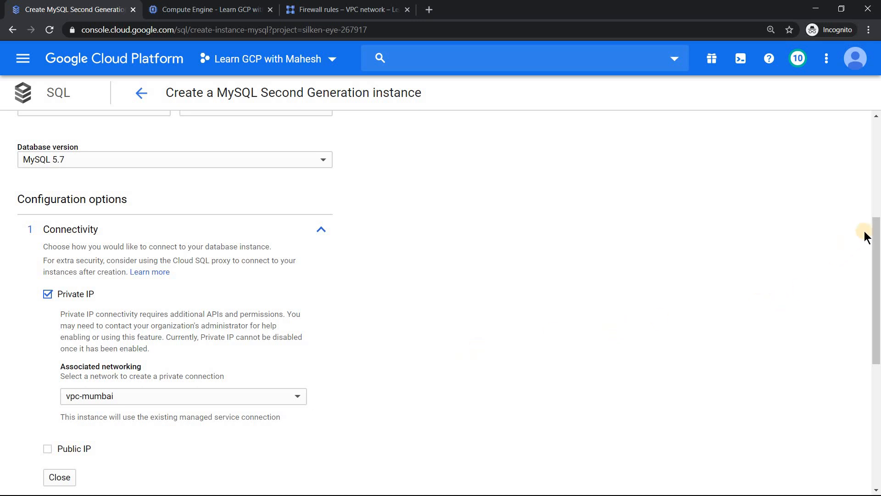
pyautogui.moveTo(877, 242); pyautogui.dragTo(877, 324)
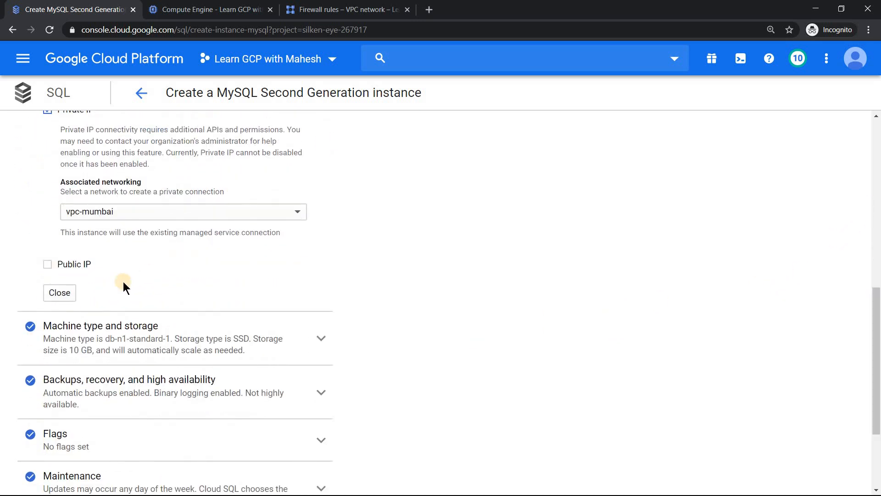
pyautogui.click(61, 291)
# - Set the database instance's machine type to db-f1-micro and its storage type to HDD
pyautogui.click(295, 192)
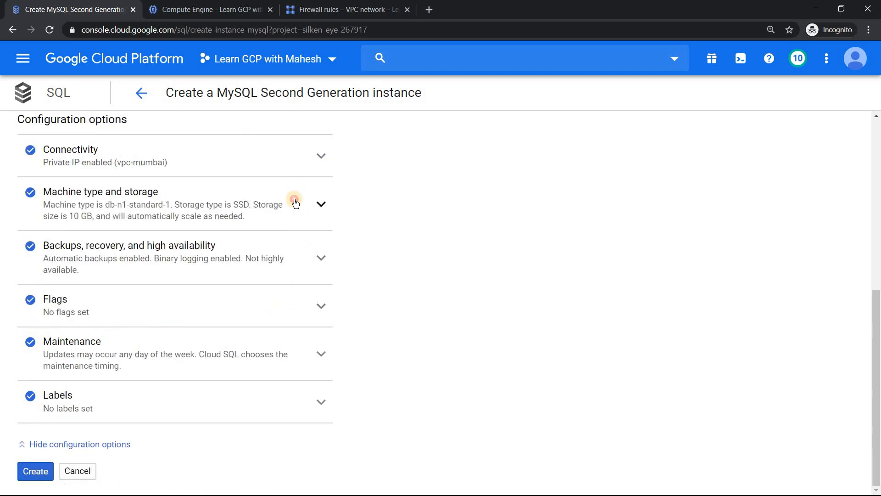
pyautogui.click(298, 285)
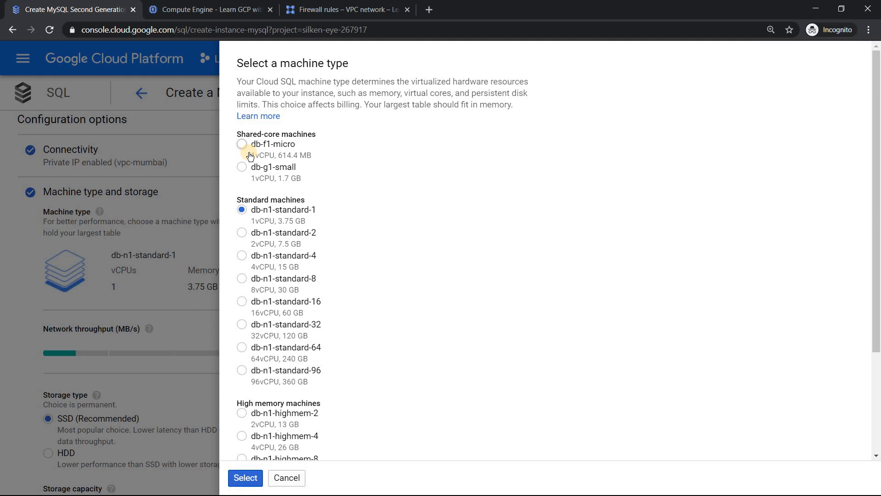
pyautogui.click(250, 155)
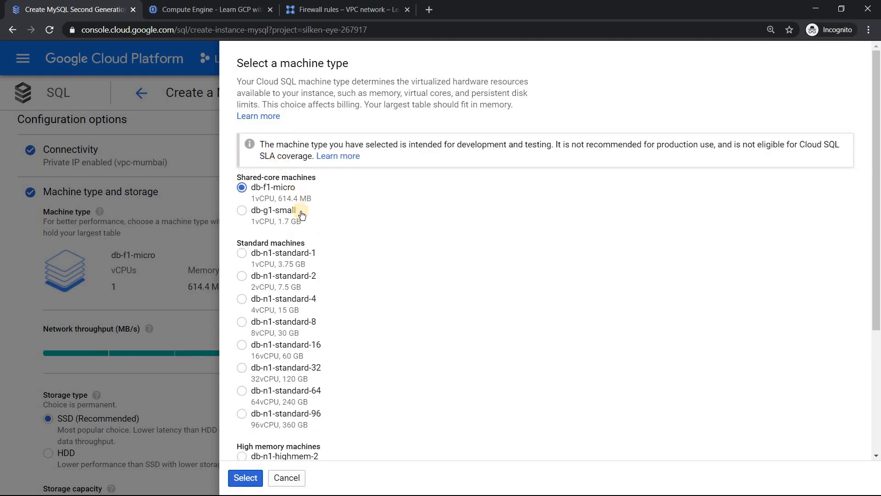
pyautogui.click(248, 478)
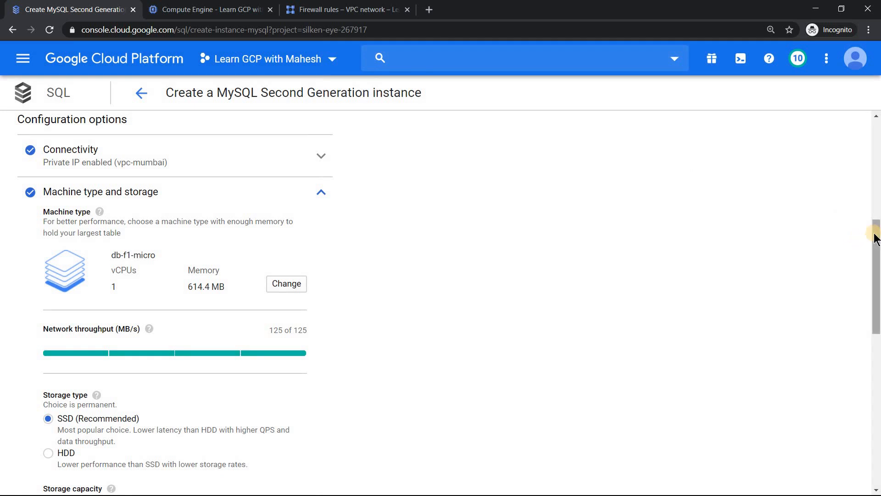
pyautogui.moveTo(875, 239); pyautogui.dragTo(875, 276)
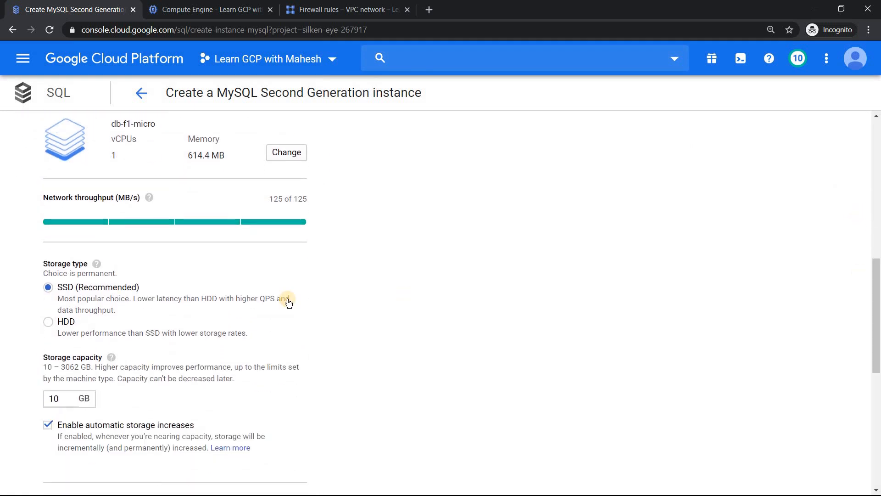
pyautogui.click(48, 326)
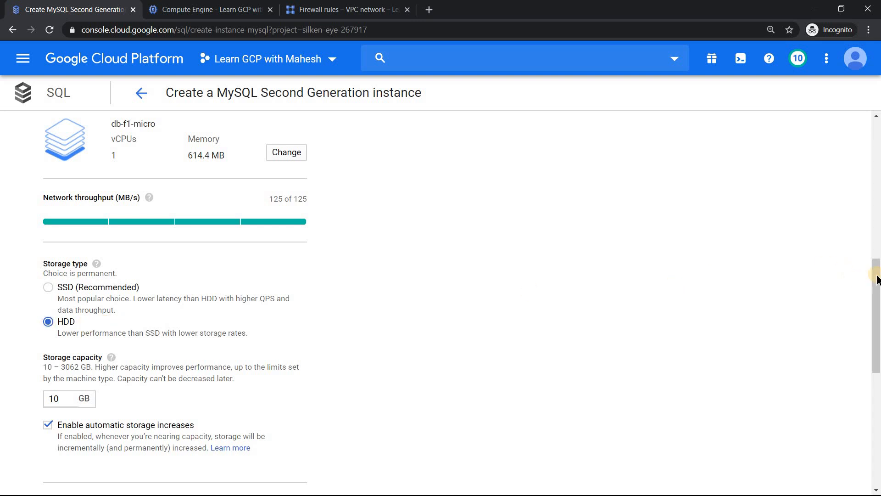
# - Recheck the private IP connectivity settings and create the MySQL instance
pyautogui.moveTo(876, 278); pyautogui.dragTo(580, 275)
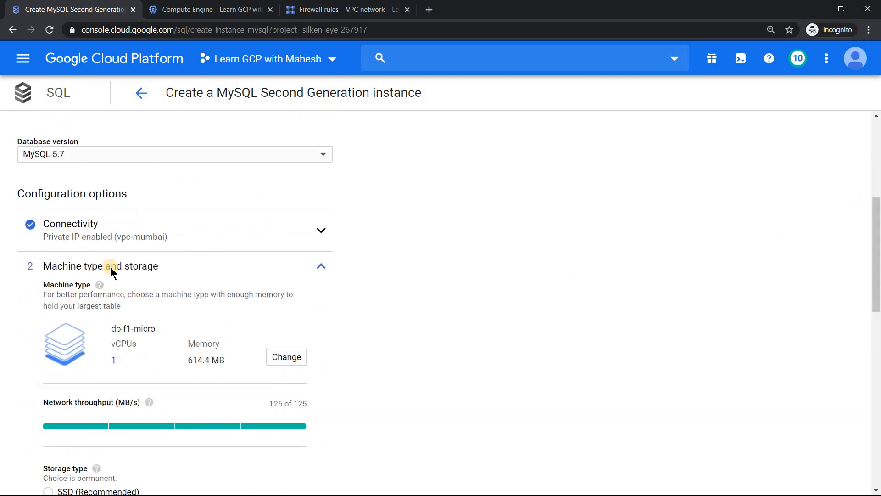
pyautogui.click(94, 232)
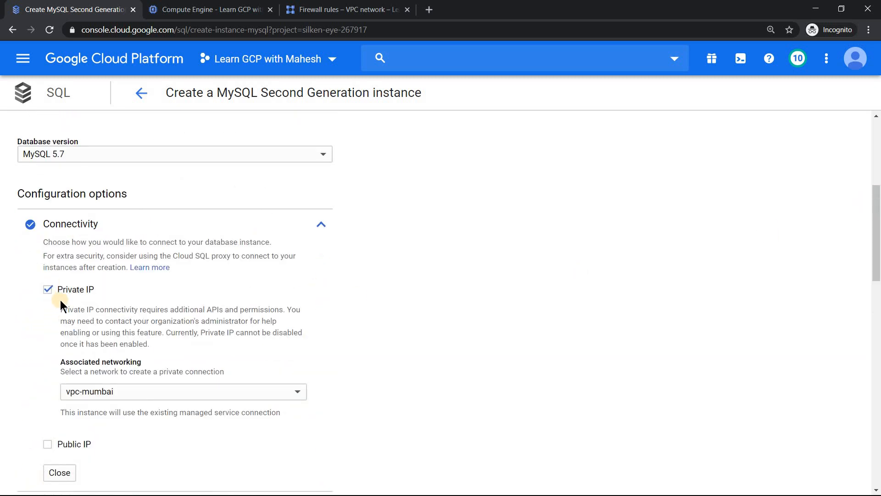
pyautogui.moveTo(878, 204); pyautogui.dragTo(877, 432)
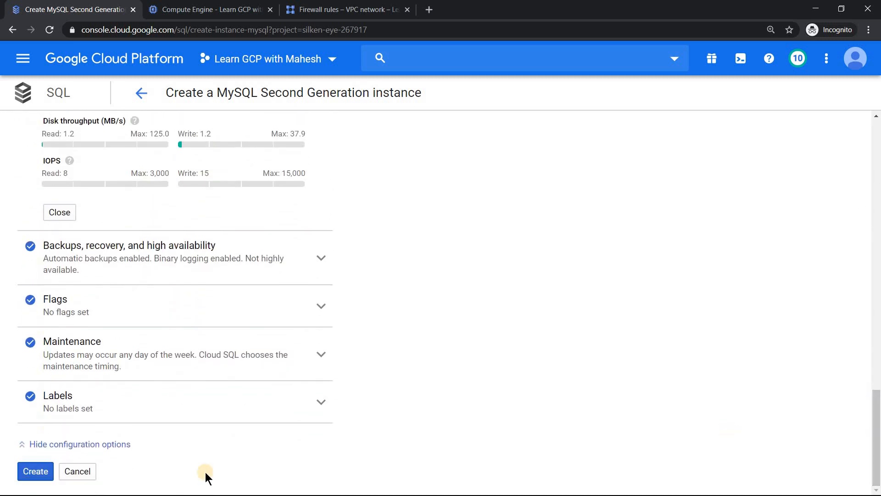
pyautogui.click(37, 471)
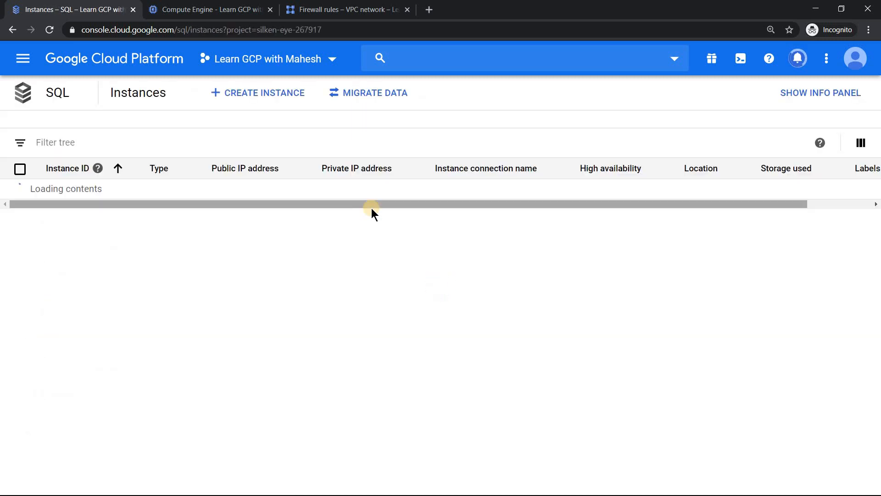
# - Switch to Compute Engine and start a new VM instance named connect-mysql
pyautogui.click(194, 7)
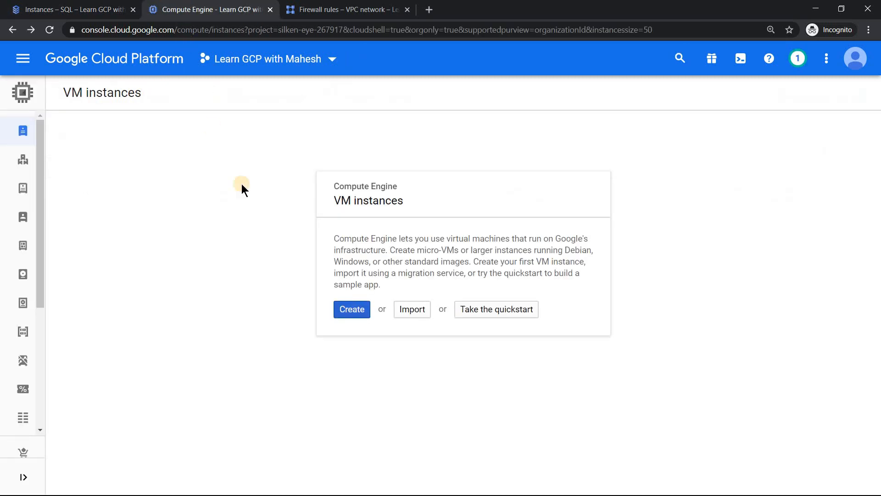
pyautogui.click(351, 314)
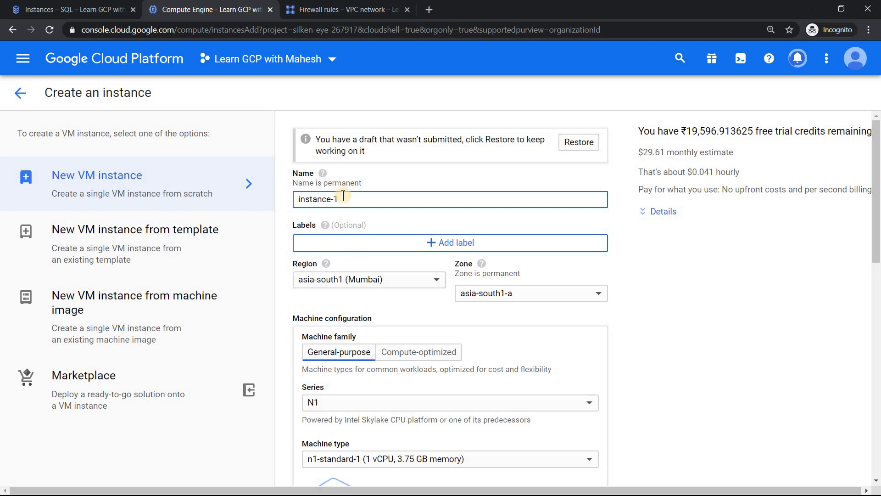
pyautogui.moveTo(344, 196); pyautogui.dragTo(284, 194)
pyautogui.write('connect-mysql')
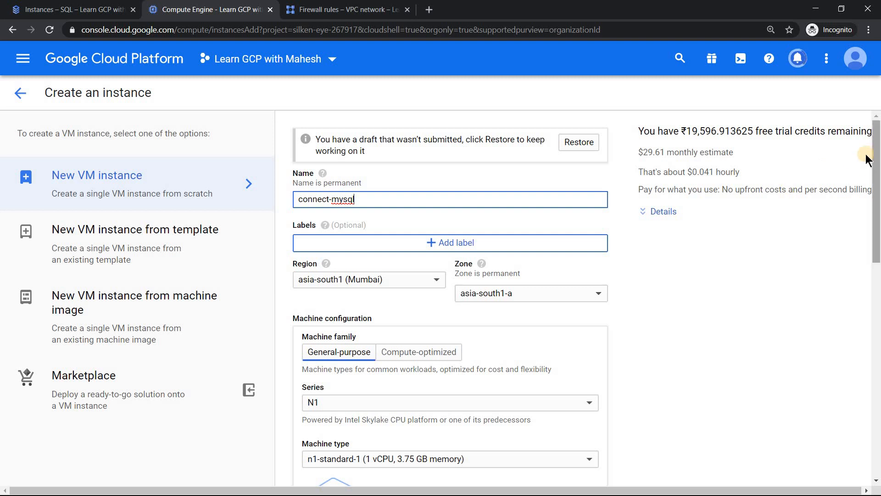
# - Set the VM's machine type to f1-micro (1 vCPU, 614 MB memory)
pyautogui.scroll(-4, 509, 224)
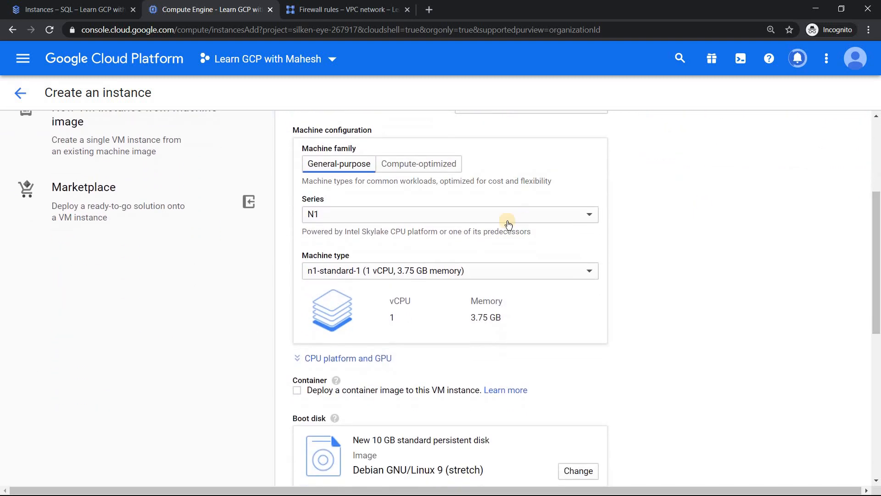
pyautogui.click(366, 276)
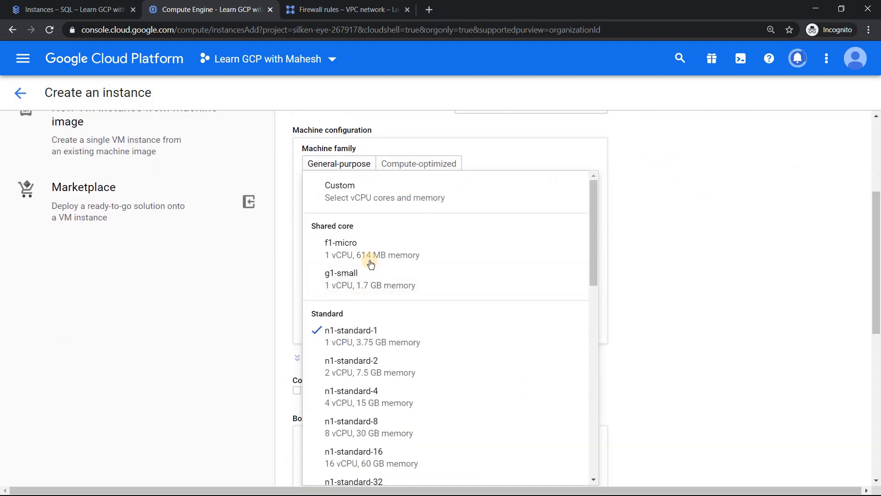
pyautogui.click(378, 243)
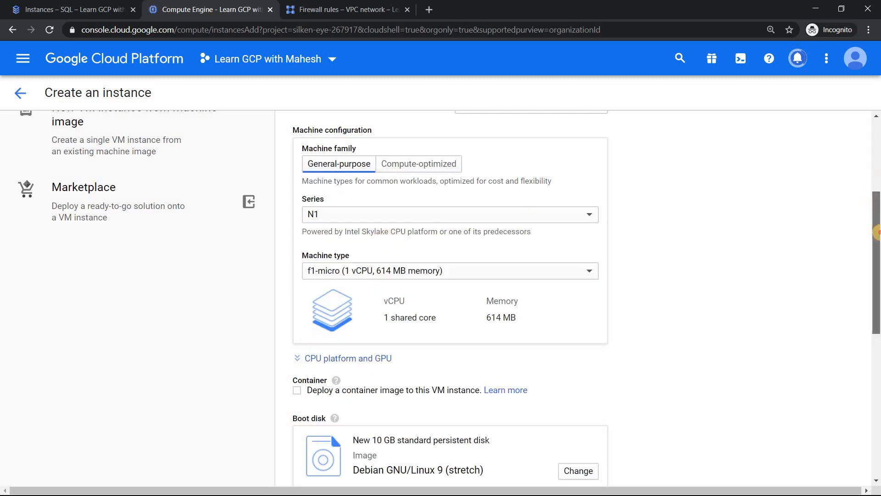
# - Set the VM network interface's external IP to None, keeping it on vpc-mumbai, and create the instance
pyautogui.moveTo(877, 222); pyautogui.dragTo(877, 351)
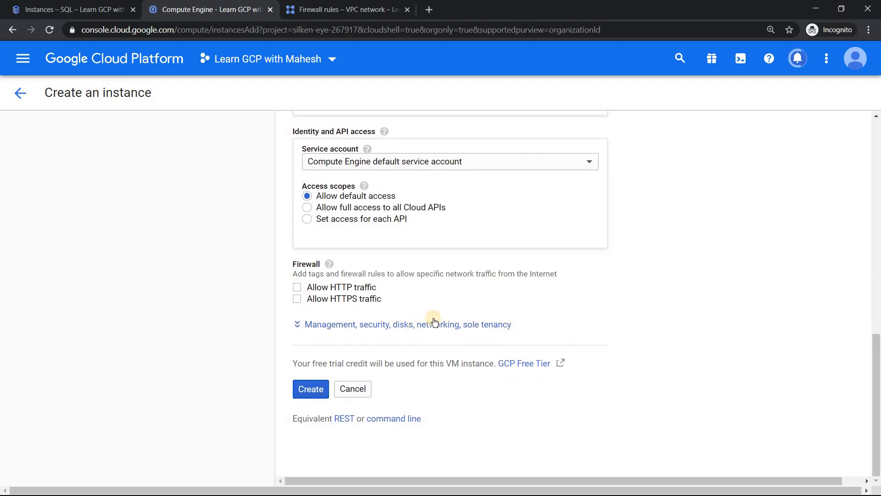
pyautogui.click(480, 324)
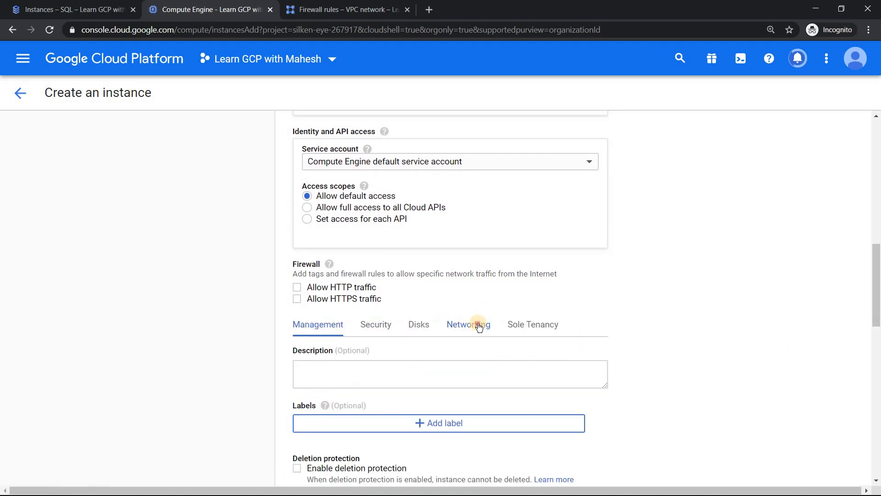
pyautogui.moveTo(877, 301); pyautogui.dragTo(877, 406)
pyautogui.click(587, 274)
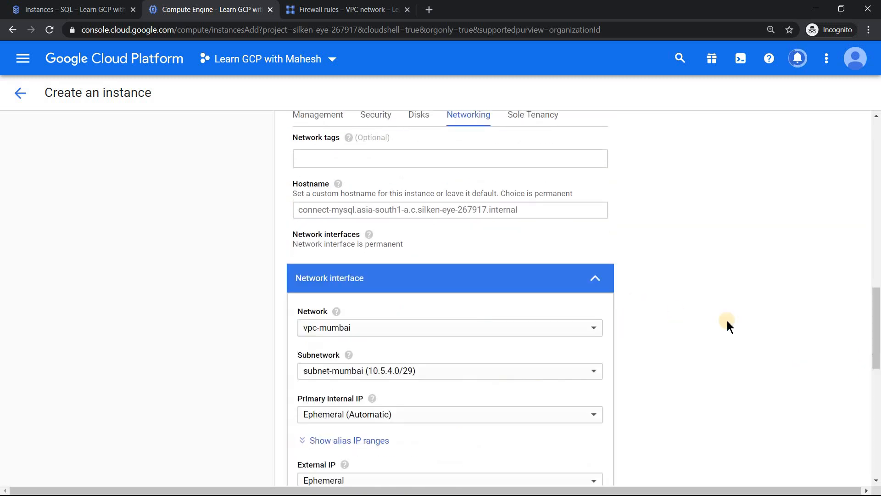
pyautogui.moveTo(874, 310); pyautogui.dragTo(877, 328)
pyautogui.scroll(-2, 553, 352)
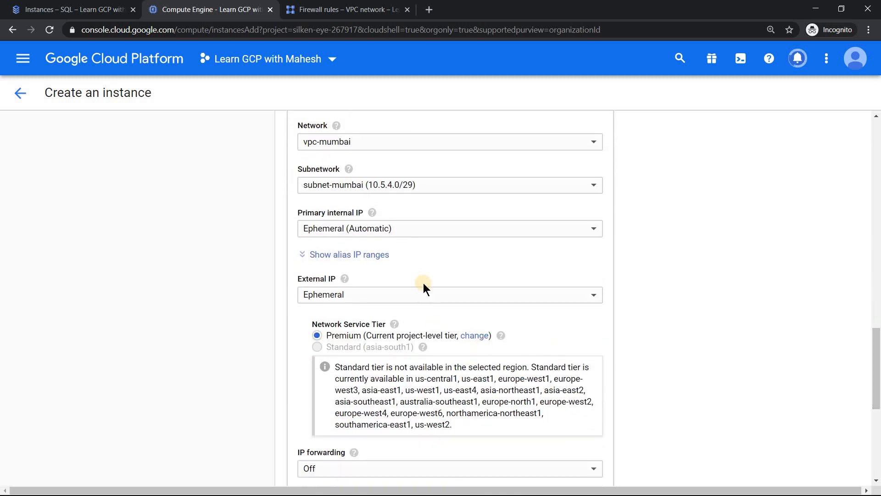
pyautogui.click(424, 296)
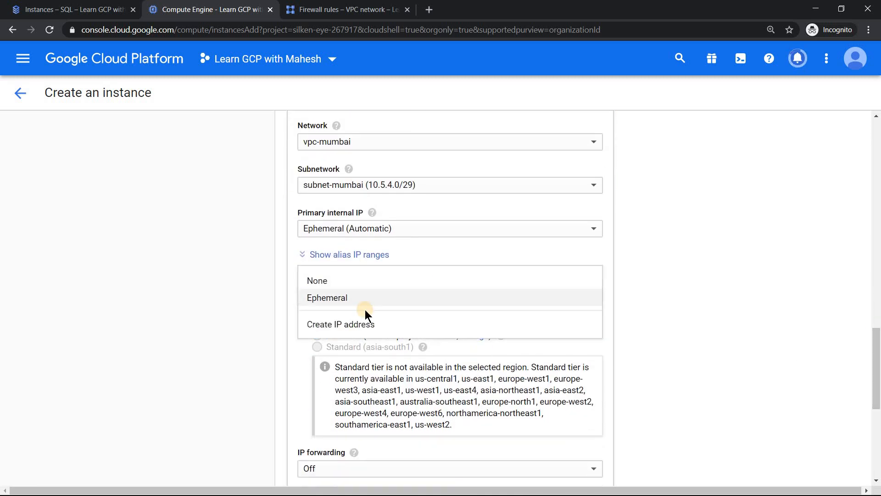
pyautogui.click(346, 281)
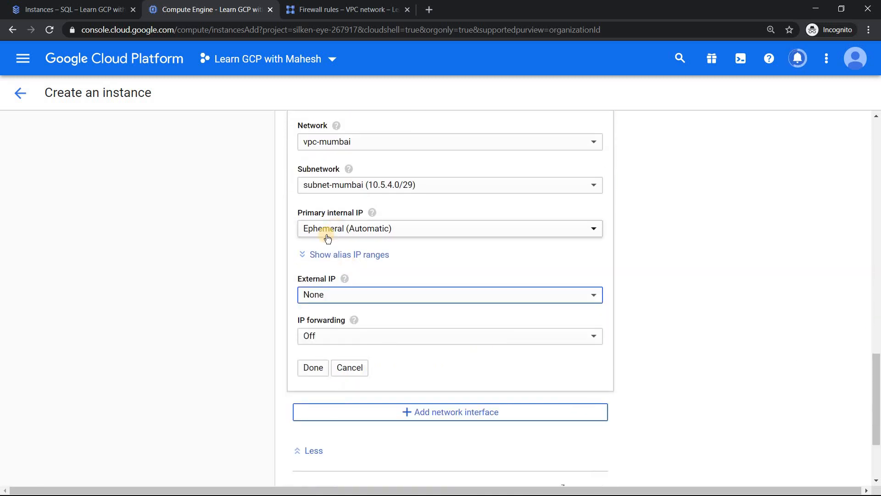
pyautogui.click(317, 372)
pyautogui.click(310, 393)
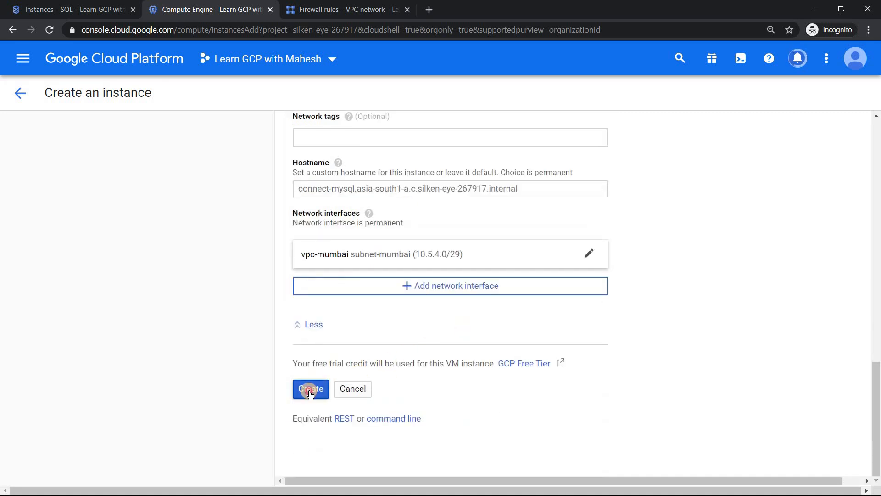
# - Check the creation status of the cloudsql-internal-ip database and the connect-mysql VM, refreshing the VM list
pyautogui.click(60, 7)
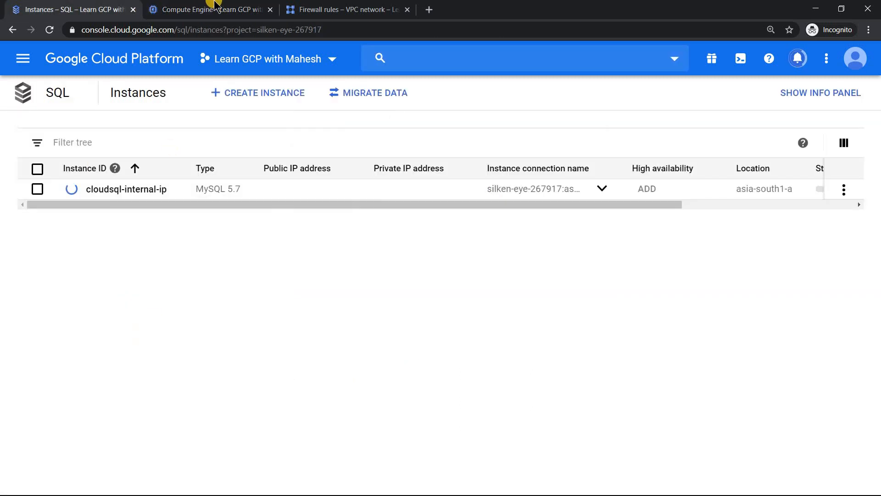
pyautogui.click(214, 8)
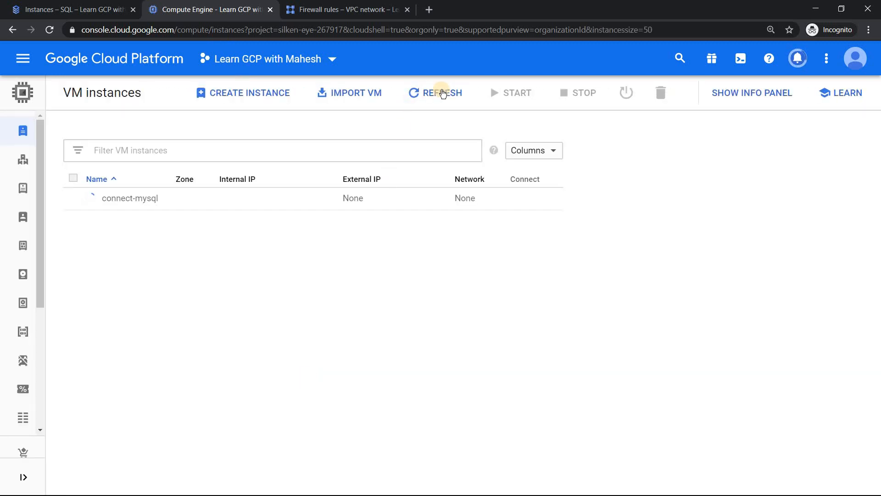
pyautogui.click(445, 93)
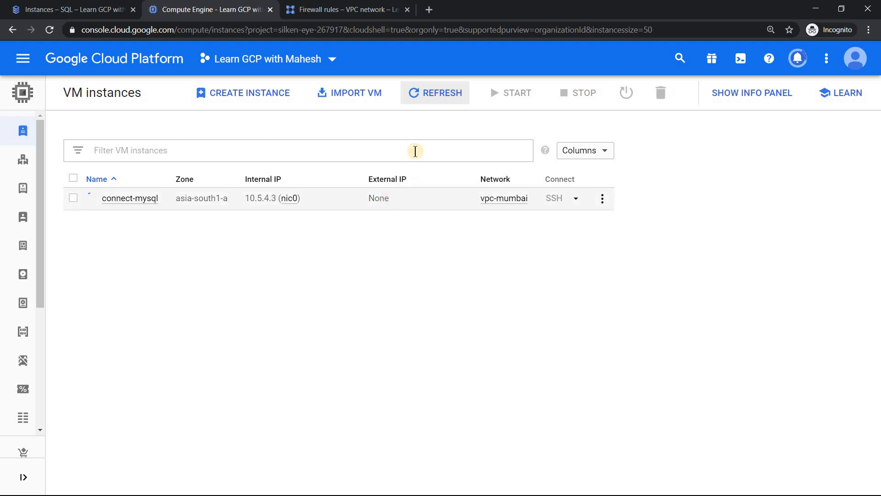
pyautogui.click(439, 94)
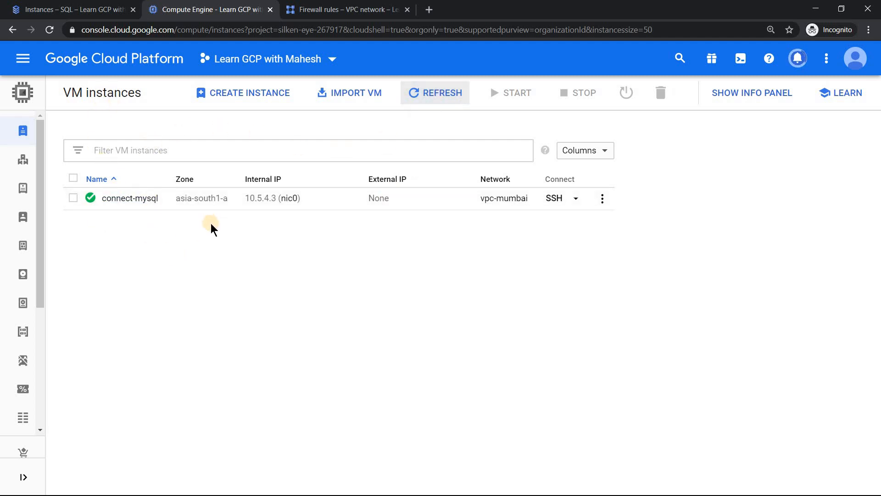
pyautogui.click(88, 7)
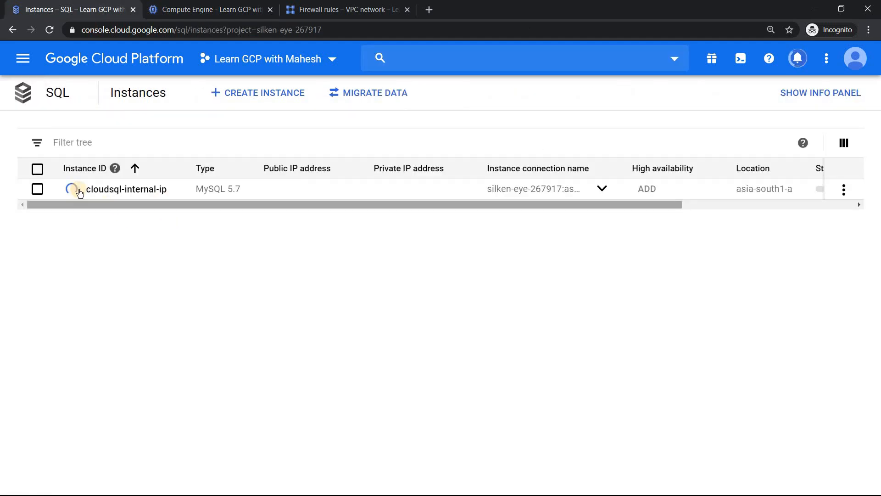
pyautogui.click(182, 7)
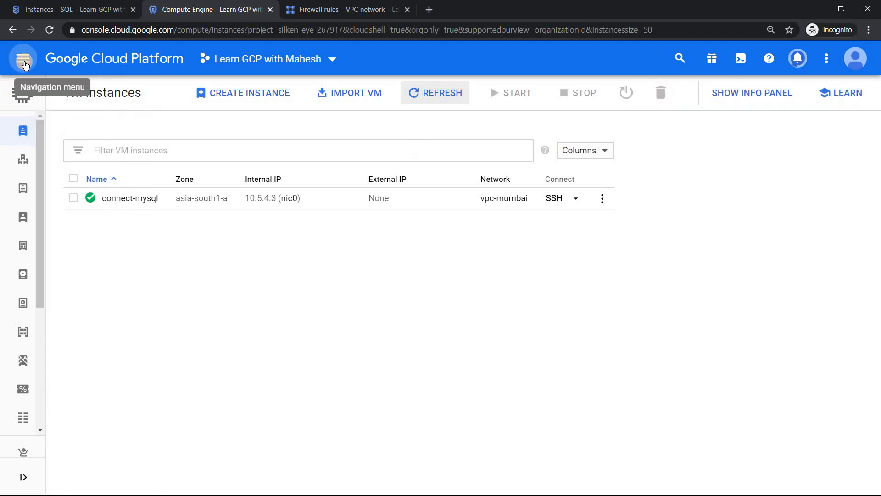
# - Open the IAM & Admin page in a separate browser tab and mark the Owner account in the project permissions
pyautogui.click(25, 65)
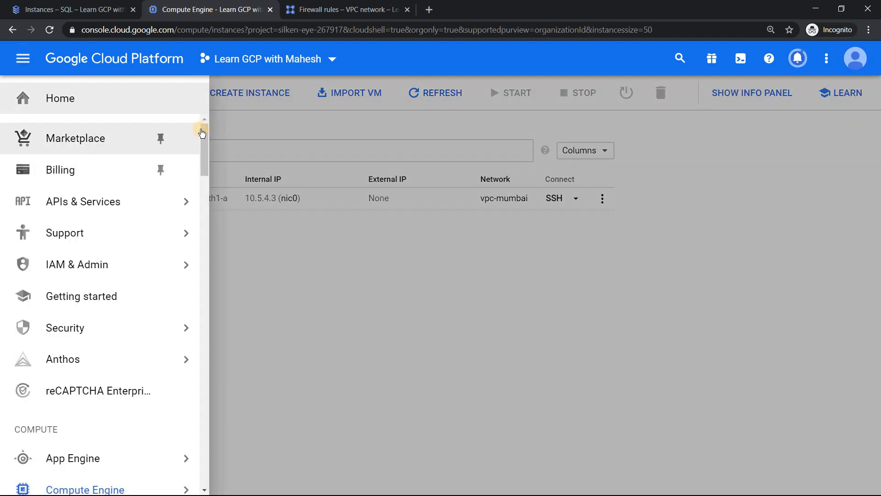
pyautogui.scroll(-5, 206, 148)
pyautogui.scroll(5, 205, 138)
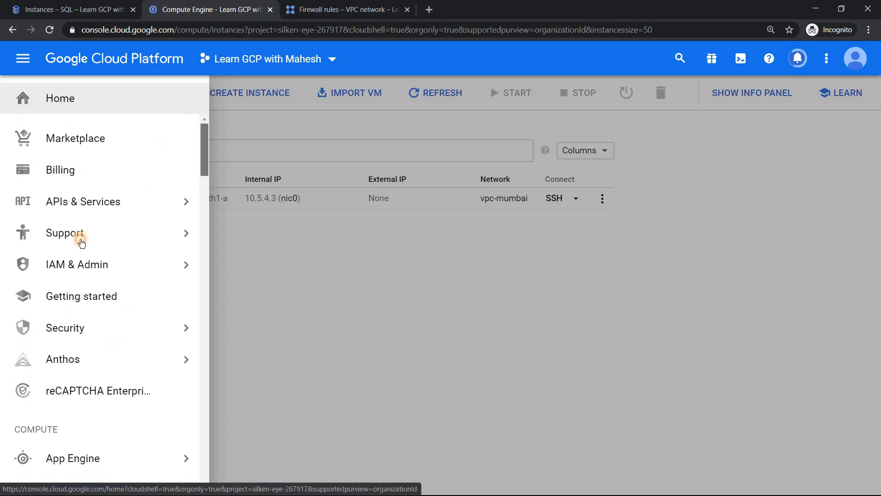
pyautogui.moveTo(91, 263)
pyautogui.rightClick(133, 271)
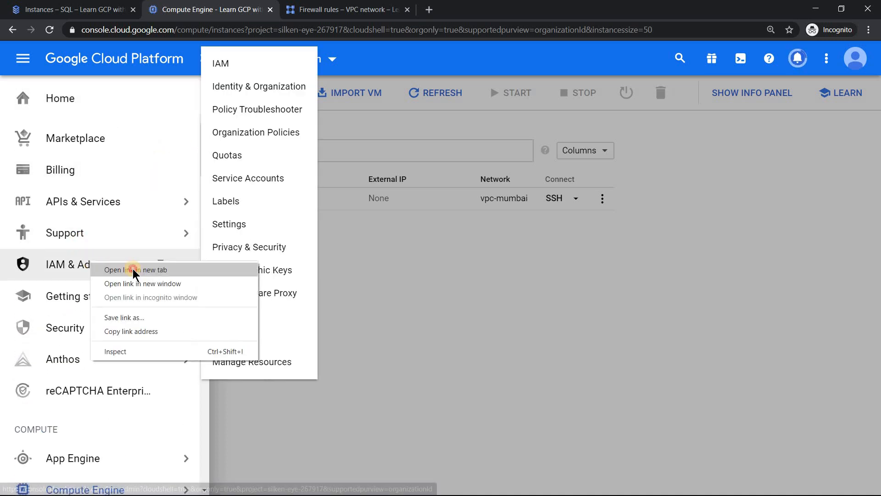
pyautogui.click(133, 270)
pyautogui.click(334, 10)
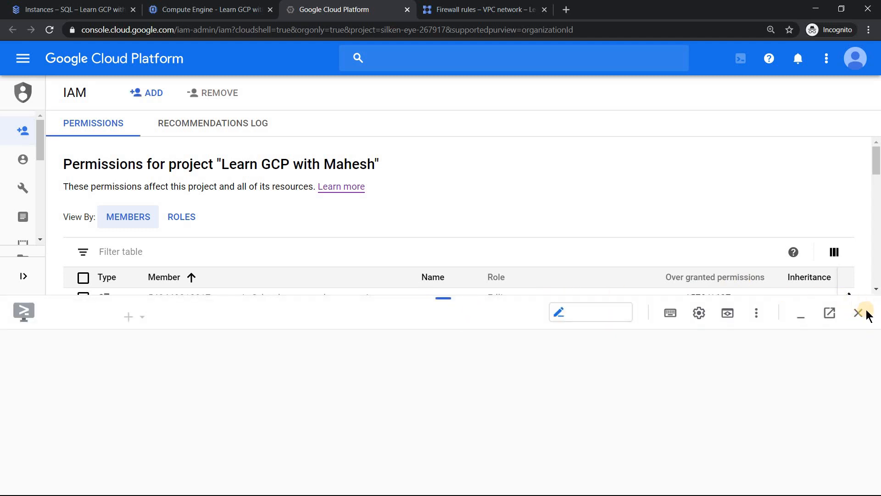
pyautogui.click(859, 314)
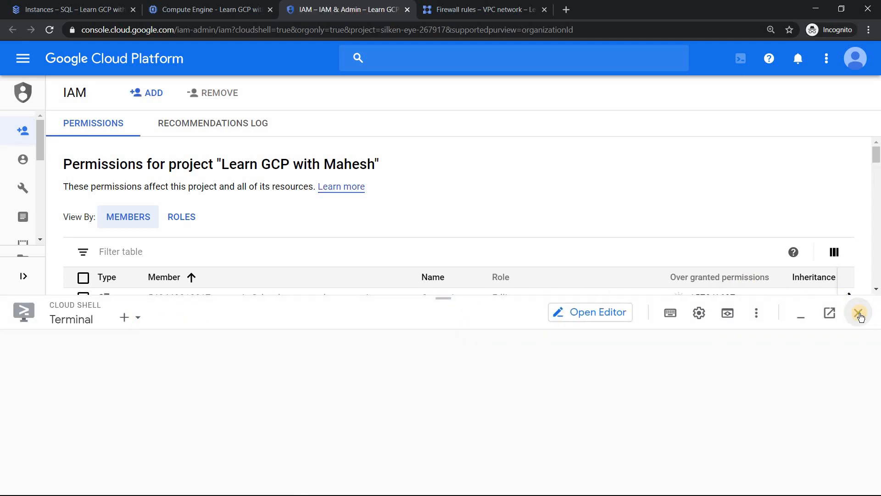
pyautogui.moveTo(876, 169); pyautogui.dragTo(876, 228)
pyautogui.click(83, 240)
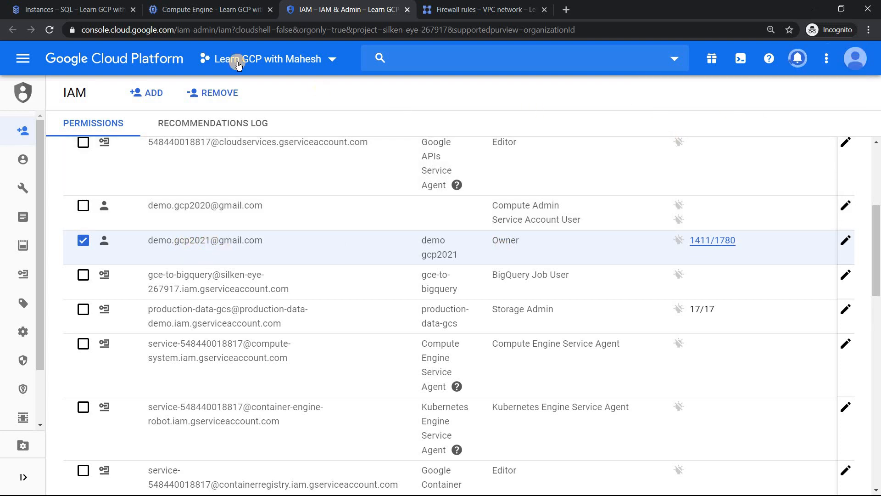
# - Close the navigation menu over the VM list and highlight cloudsql-internal-ip's private IP address in the SQL instances list
pyautogui.click(211, 8)
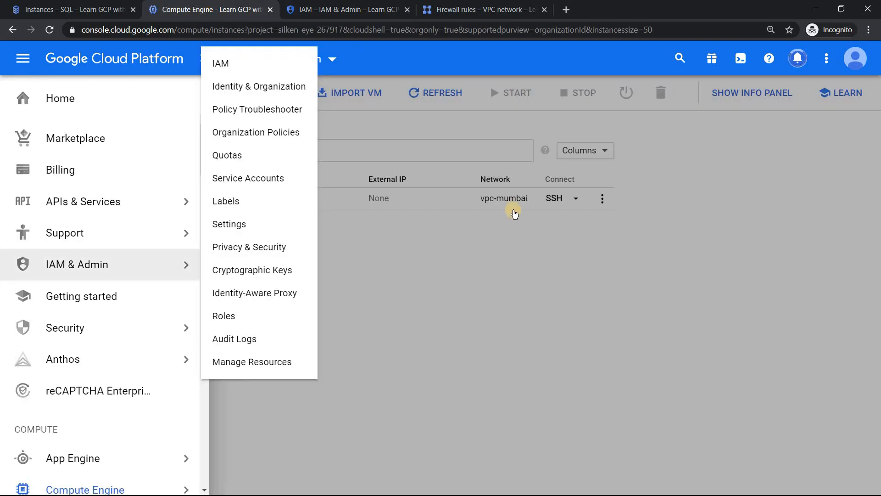
pyautogui.click(544, 255)
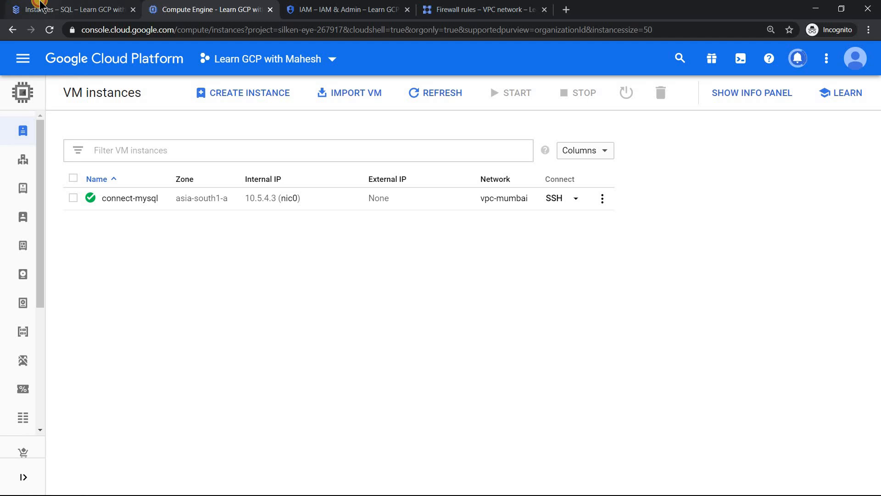
pyautogui.click(33, 6)
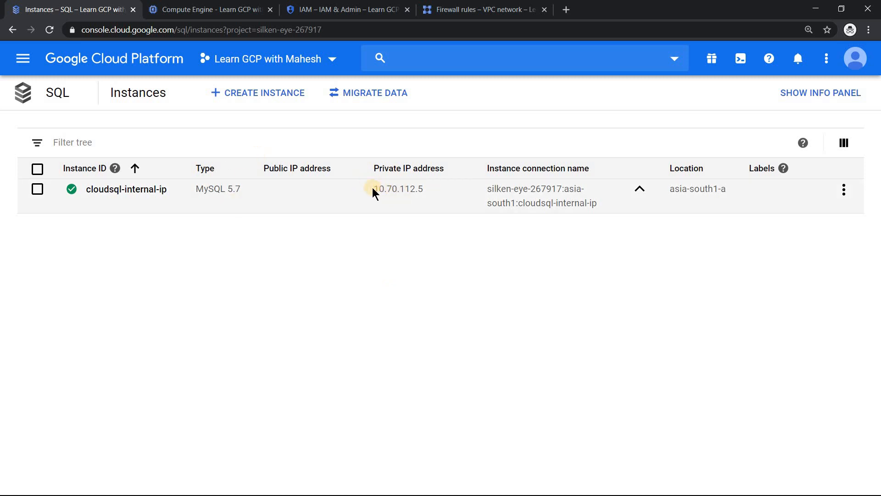
pyautogui.moveTo(422, 190); pyautogui.dragTo(374, 189)
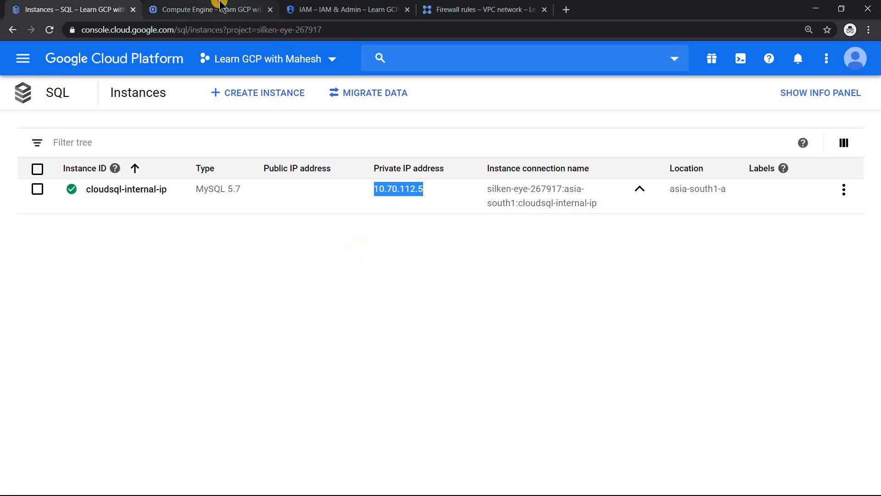
# - Copy the gcloud SSH command for the connect-mysql VM and paste it into the blank document in Notepad++
pyautogui.click(256, 7)
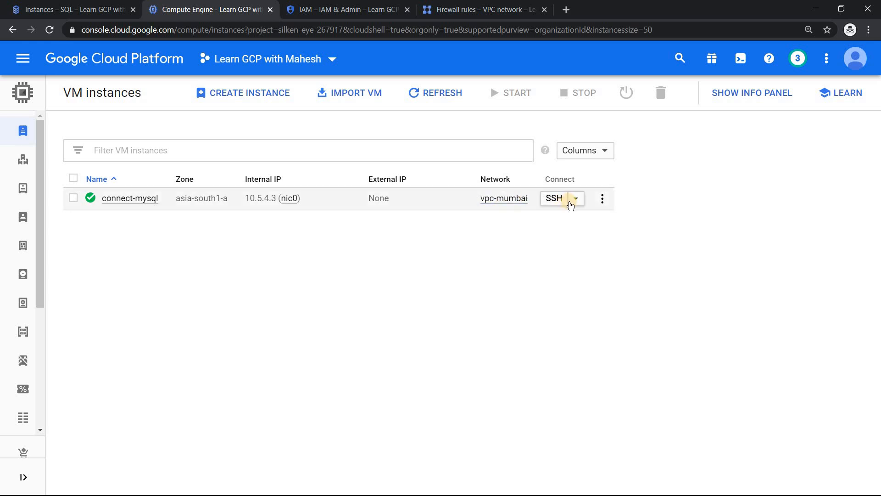
pyautogui.click(576, 198)
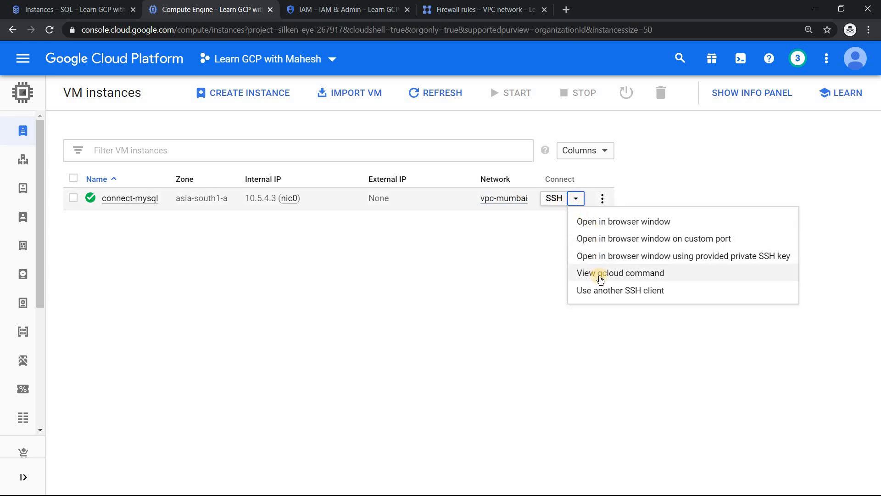
pyautogui.click(600, 275)
pyautogui.click(383, 128)
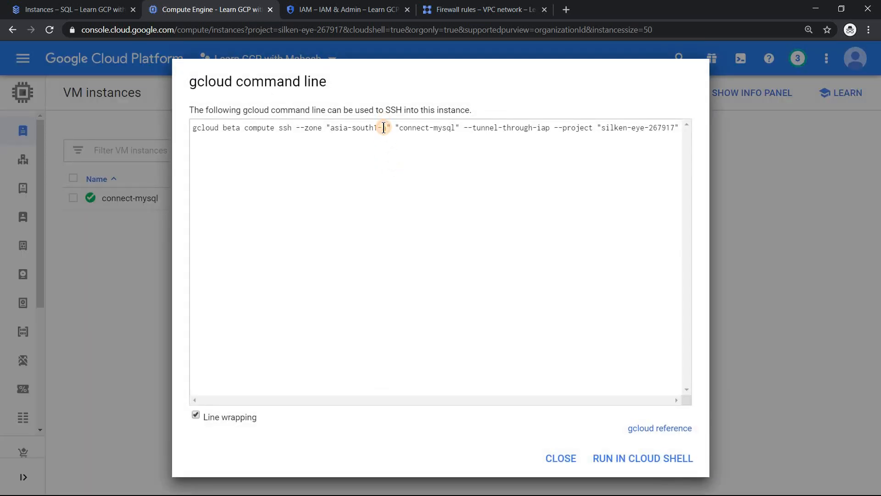
pyautogui.hotkey('ctrl', 'a')
pyautogui.hotkey('ctrl', 'c')
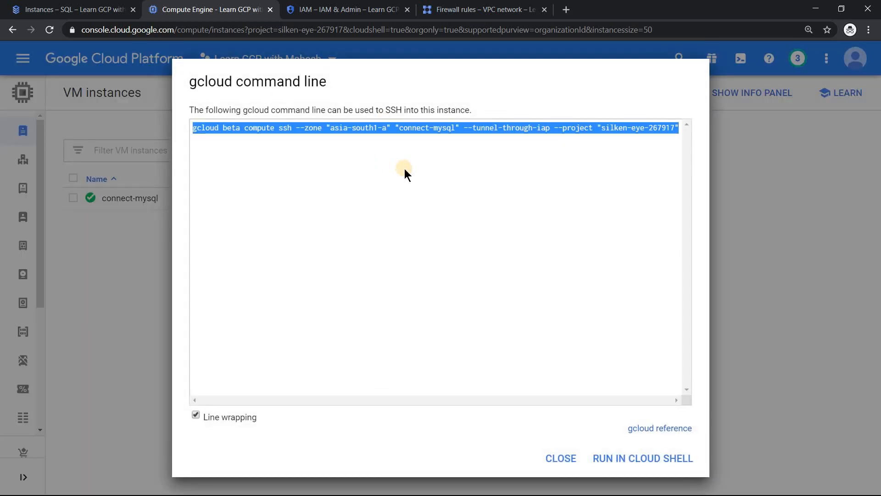
pyautogui.click(563, 459)
pyautogui.hotkey('alt', 'Tab')
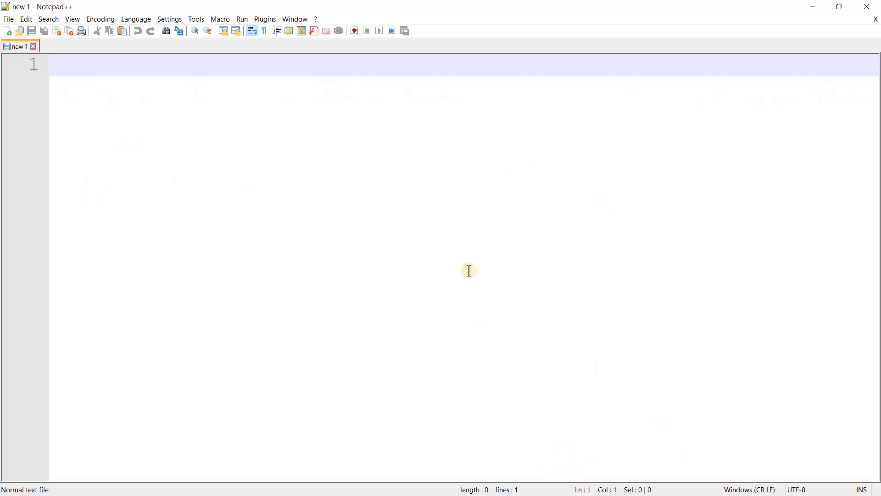
pyautogui.hotkey('ctrl', 'v')
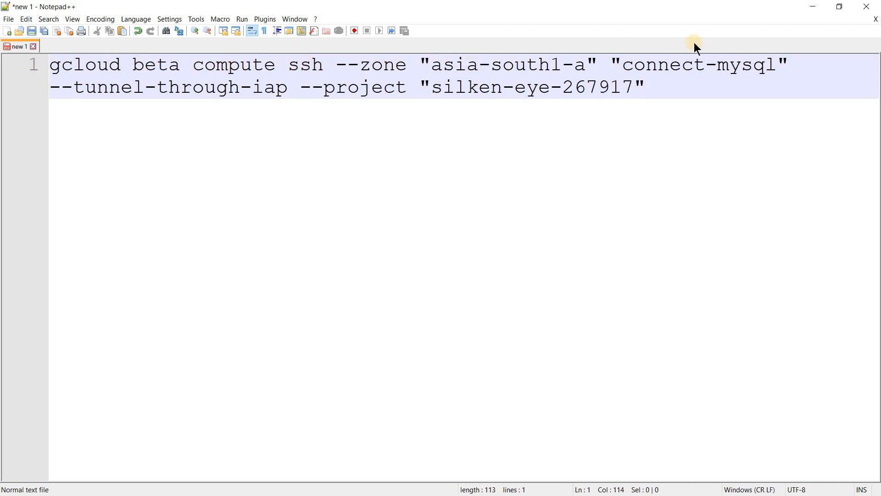
# - Examine the connect-mysql instance name and the --tunnel-through-iap option in the pasted SSH command
pyautogui.moveTo(624, 65); pyautogui.dragTo(776, 65)
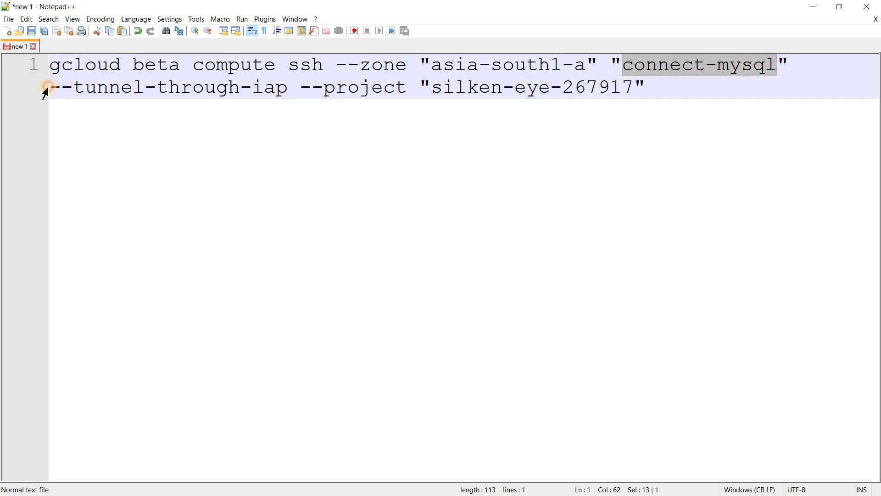
pyautogui.moveTo(50, 87); pyautogui.dragTo(145, 87)
pyautogui.moveTo(209, 78); pyautogui.dragTo(299, 87)
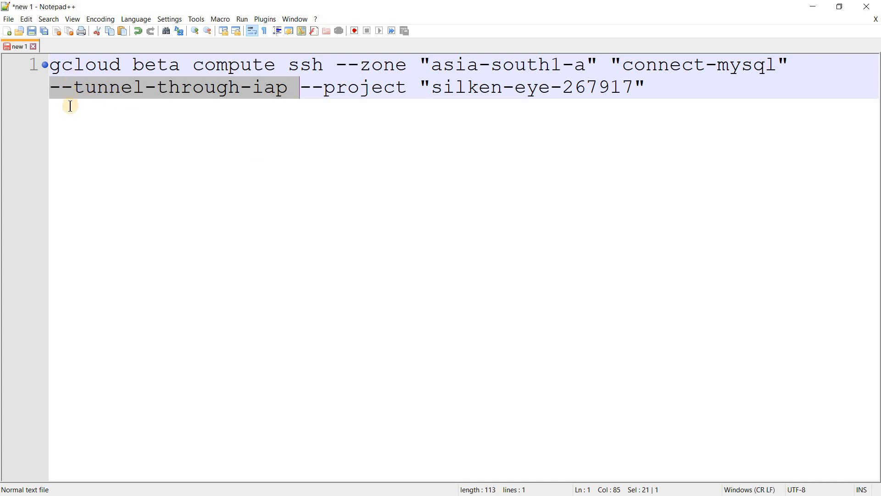
pyautogui.press('End')
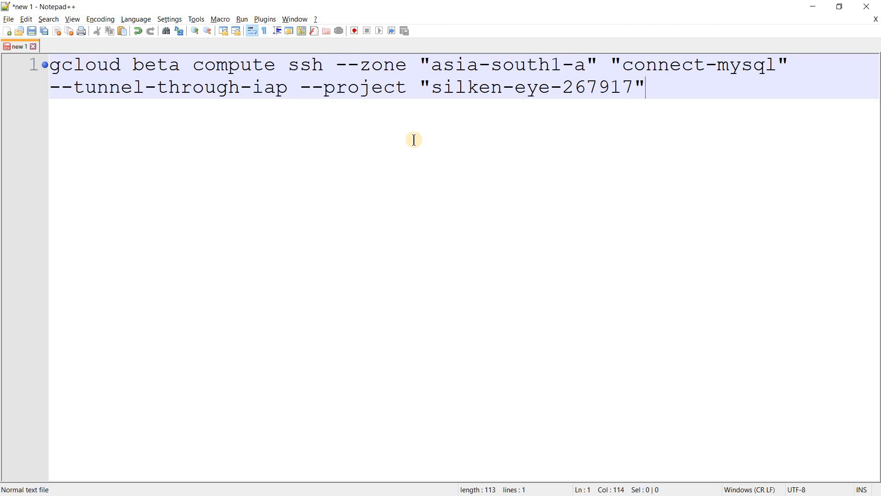
# - Copy cloudsql-internal-ip's private IP from the SQL instances list and append "-- -L 8080:10.70.112.5:3306" to the SSH command in Notepad++
pyautogui.hotkey('alt', 'Tab')
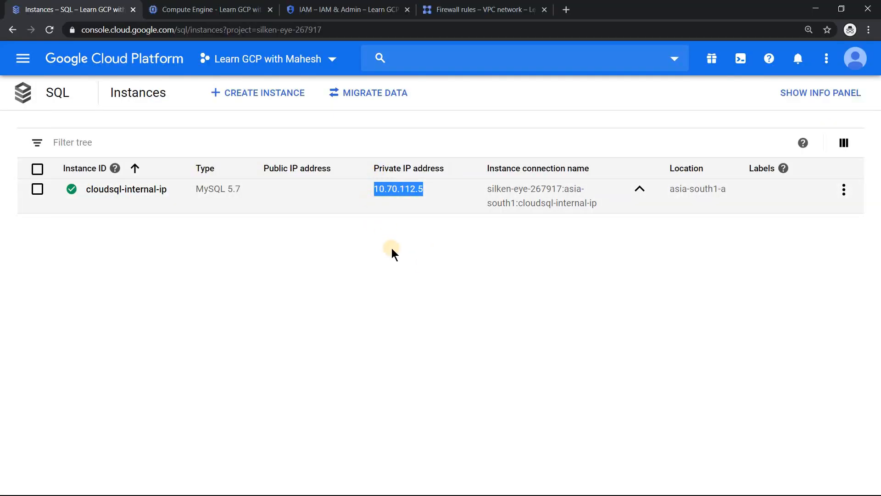
pyautogui.click(367, 189)
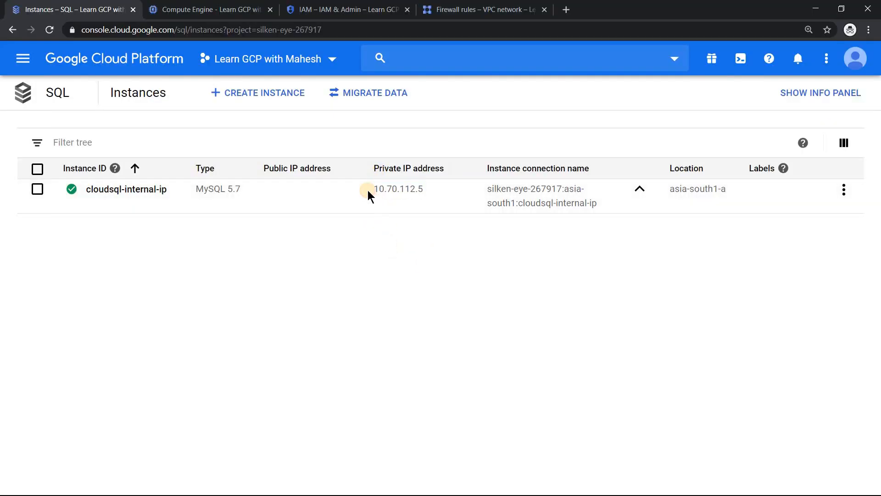
pyautogui.rightClick(421, 190)
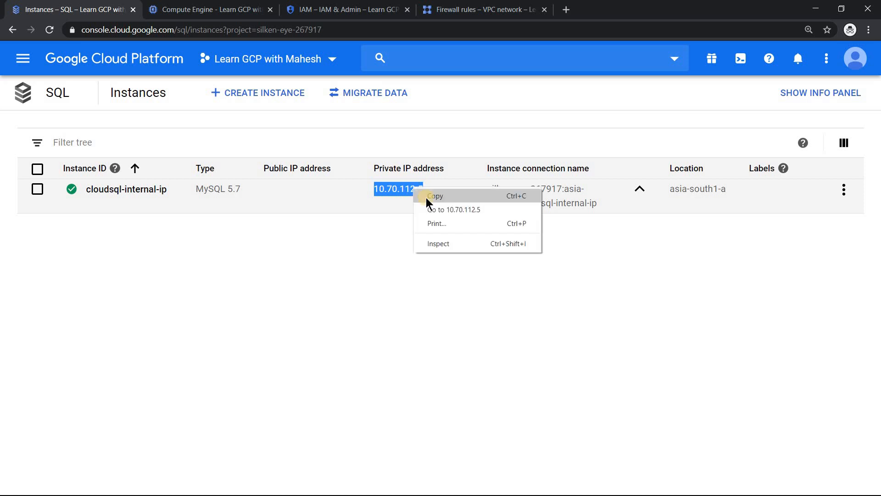
pyautogui.click(358, 266)
pyautogui.hotkey('alt', 'Tab')
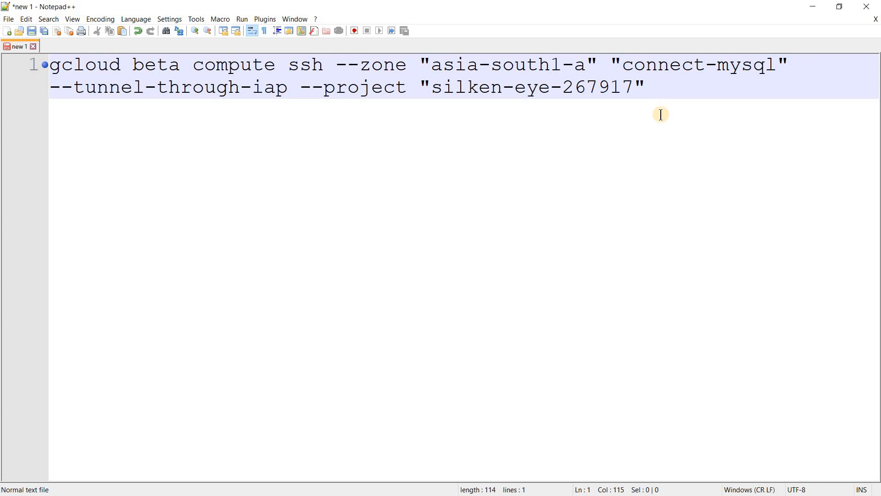
pyautogui.write('-- -L 8080:10.70.112.5:3306')
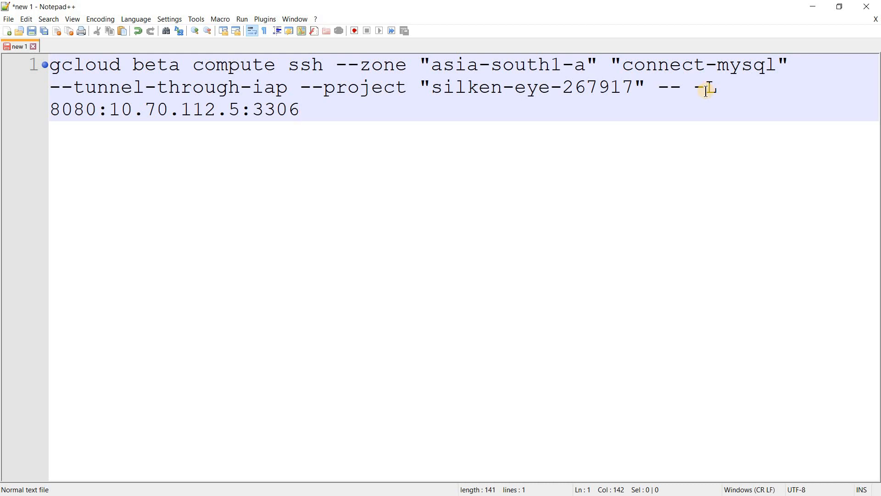
# - Highlight the local port and target IP in the forwarding option, and copy the whole SSH command for use in Command Prompt
pyautogui.doubleClick(67, 108)
pyautogui.press('End')
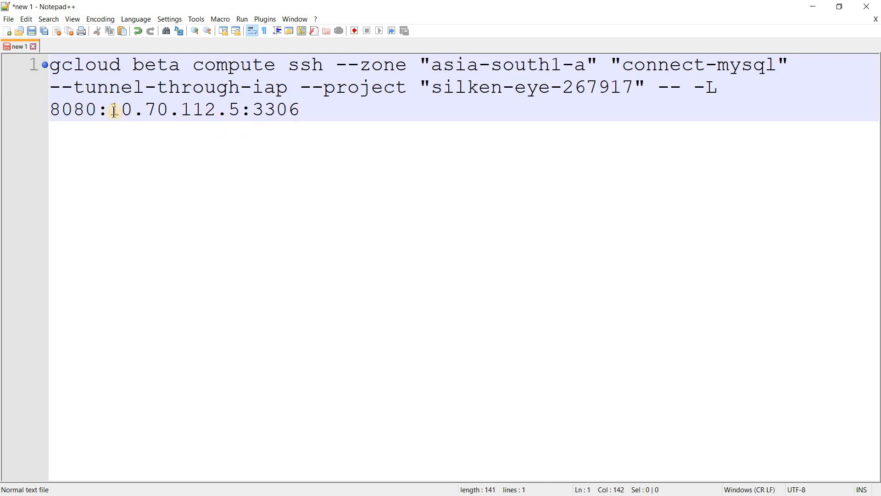
pyautogui.moveTo(115, 106); pyautogui.dragTo(239, 112)
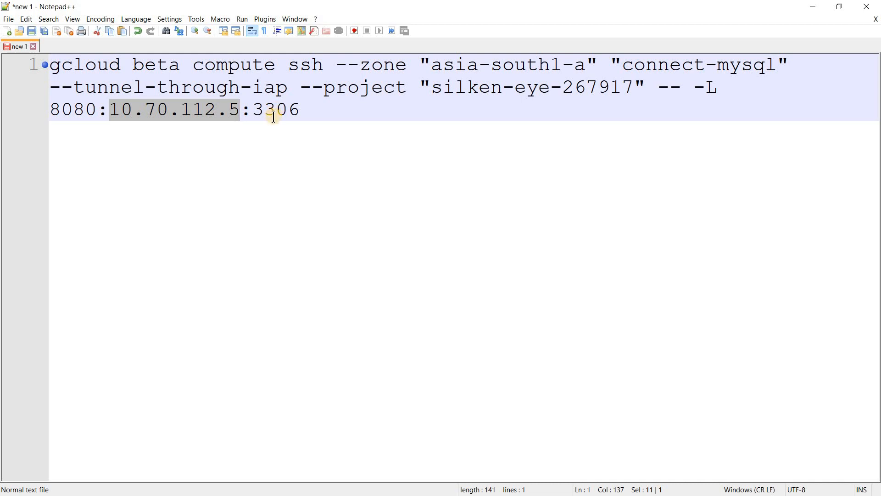
pyautogui.doubleClick(70, 106)
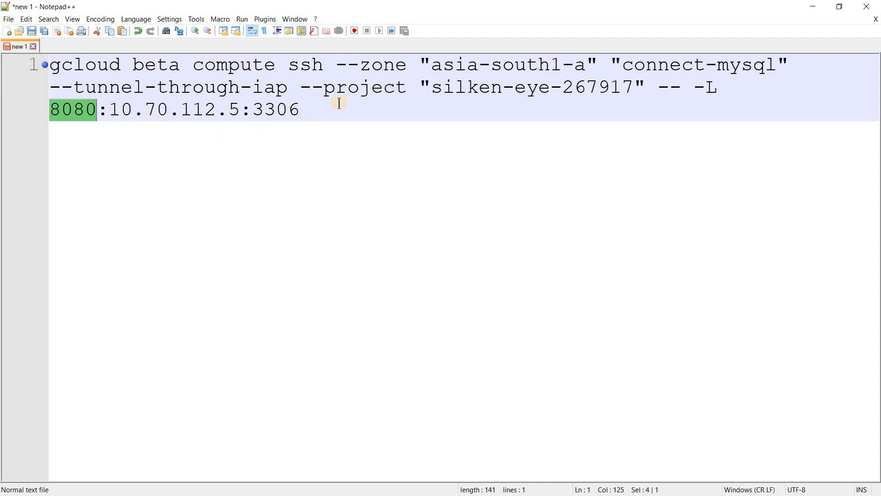
pyautogui.click(314, 117)
pyautogui.moveTo(308, 108); pyautogui.dragTo(45, 57)
pyautogui.press('super+c')
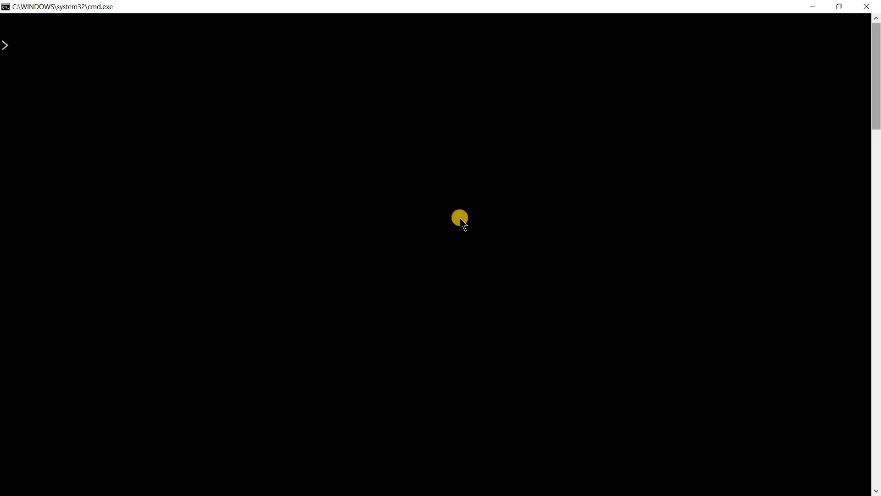
# - Check the active Google Cloud SDK configuration with "gcloud config list"
pyautogui.write('gcloud cinf')
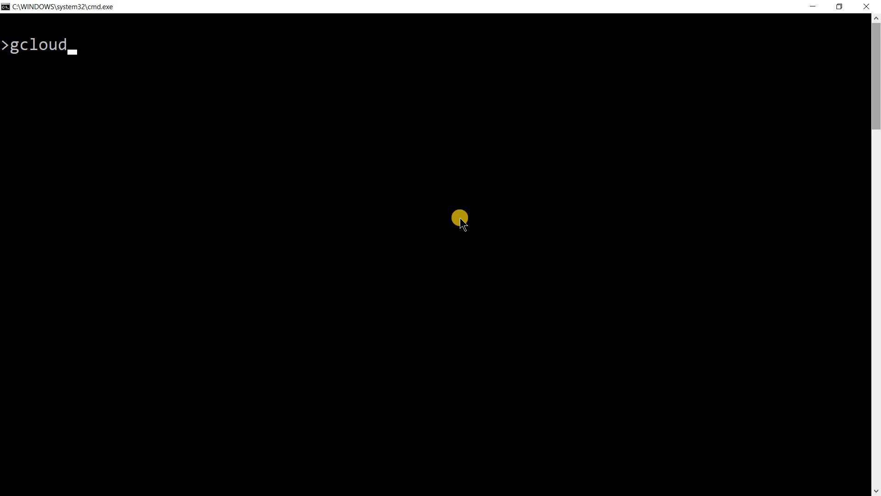
pyautogui.press('BackSpace')
pyautogui.press('BackSpace')
pyautogui.press('BackSpace')
pyautogui.write('onfig list')
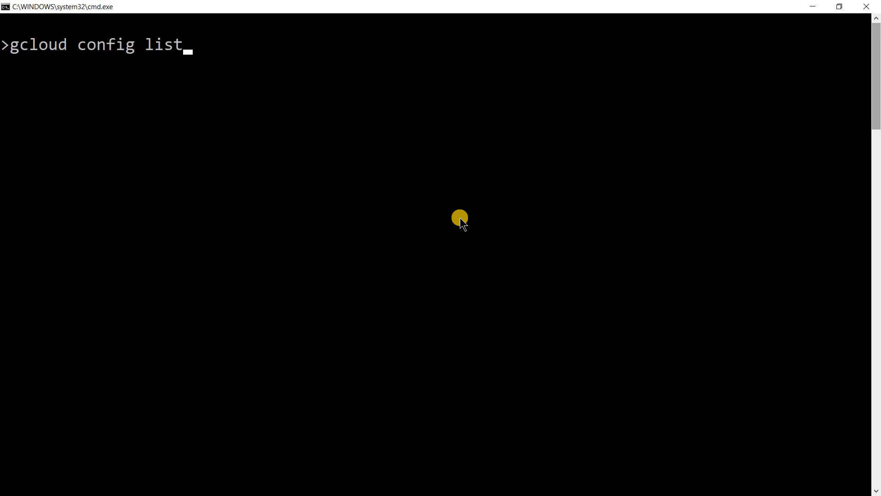
pyautogui.press('Return')
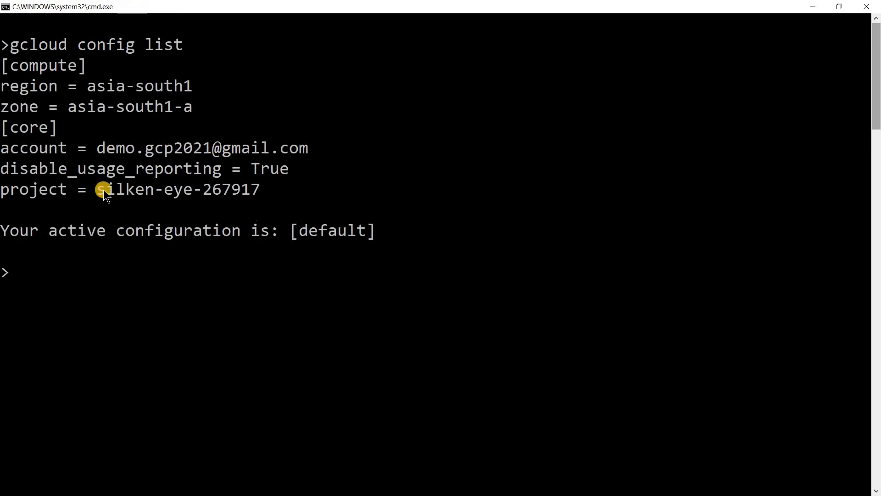
# - Run the copied gcloud SSH tunnel command for connect-mysql and trust the server's host key in PuTTY
pyautogui.rightClick(222, 293)
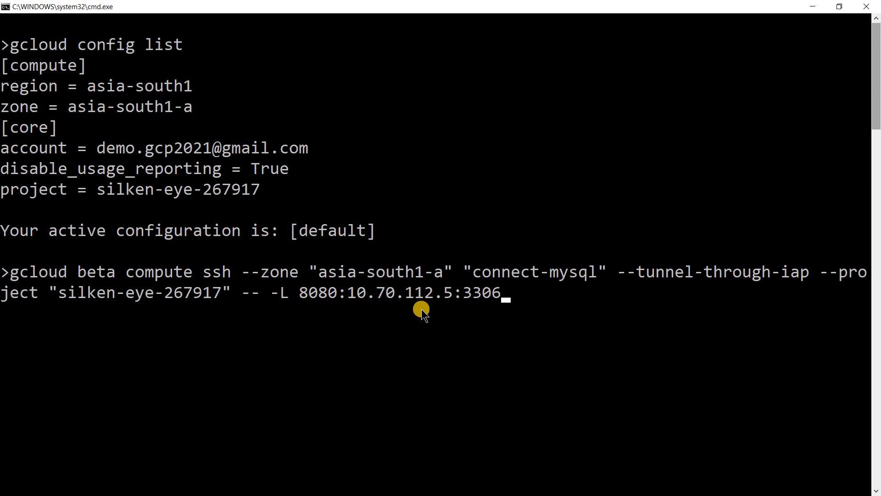
pyautogui.press('Return')
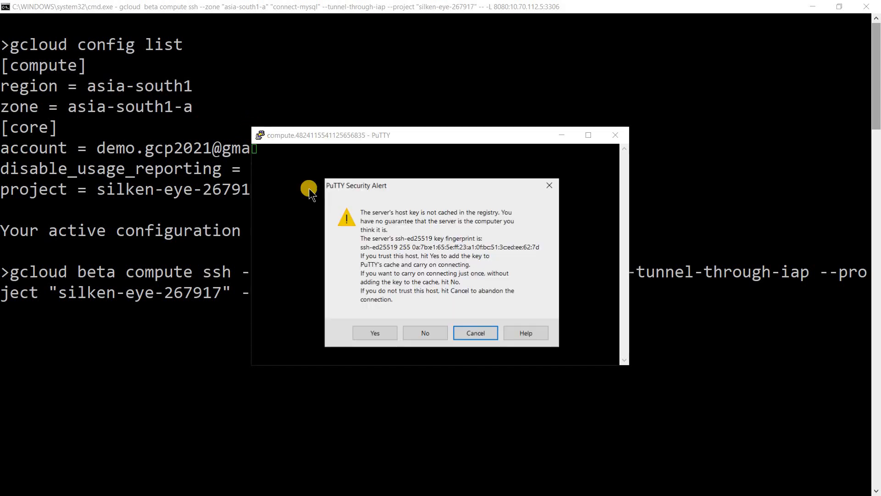
pyautogui.click(376, 334)
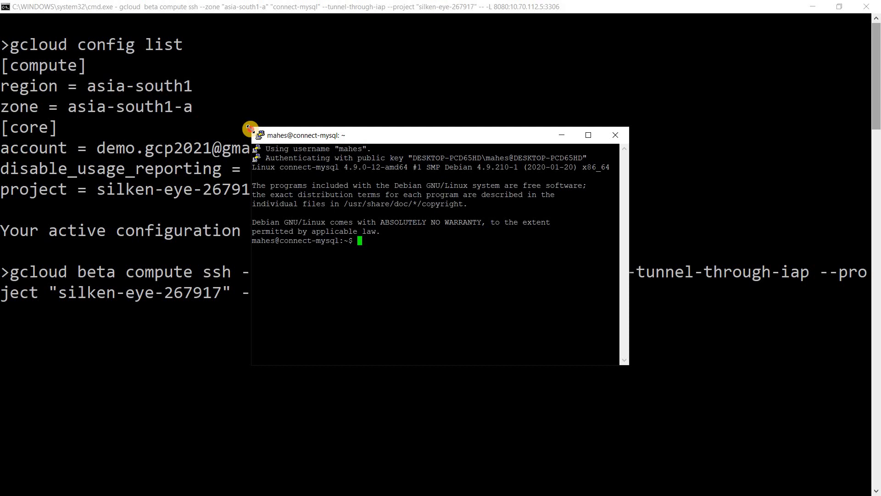
# - Enlarge and reposition the PuTTY window, and set its terminal font size to 14
pyautogui.moveTo(252, 128); pyautogui.dragTo(177, 92)
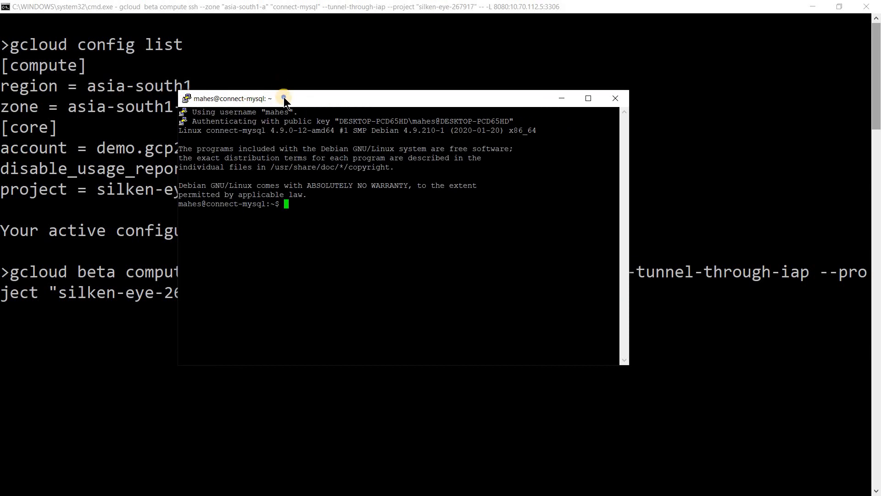
pyautogui.rightClick(283, 98)
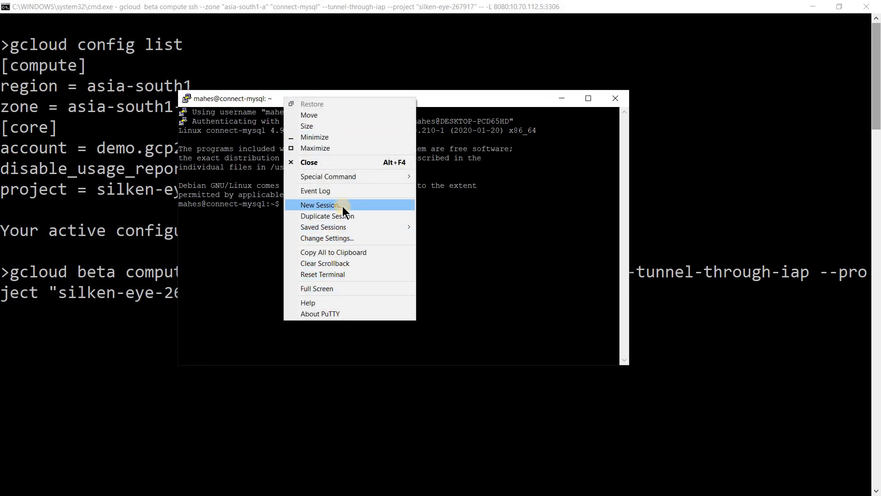
pyautogui.click(343, 238)
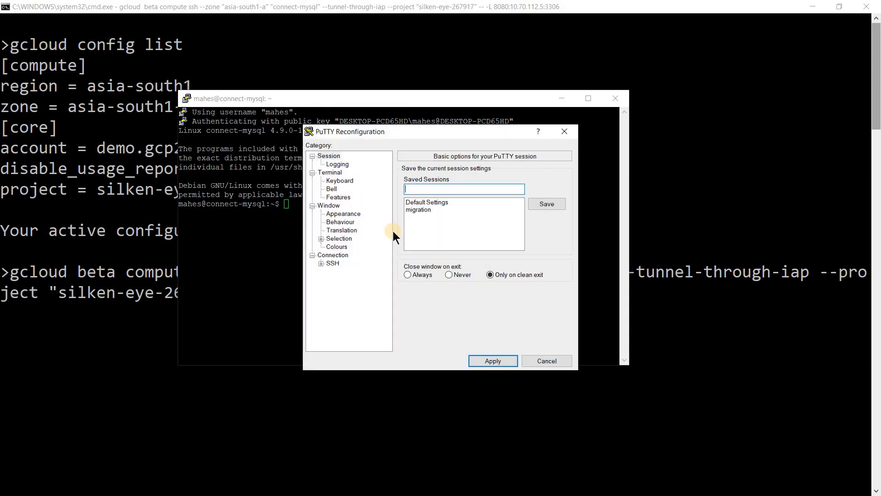
pyautogui.click(342, 213)
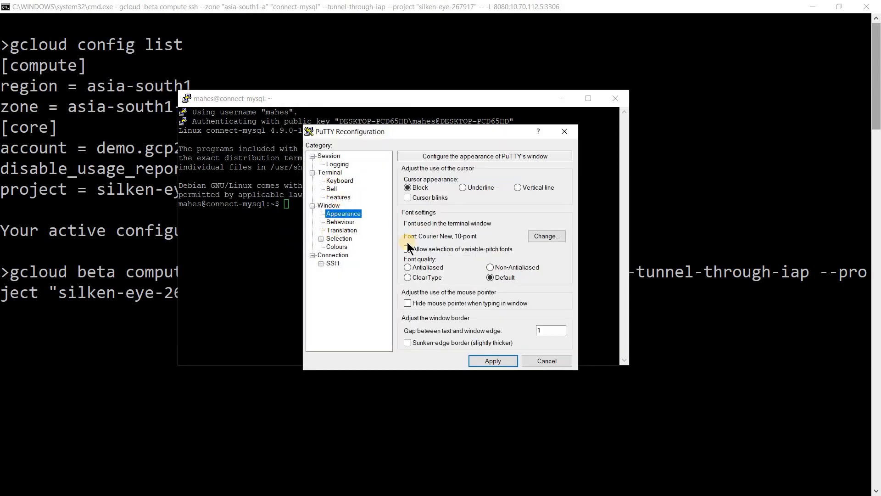
pyautogui.click(534, 236)
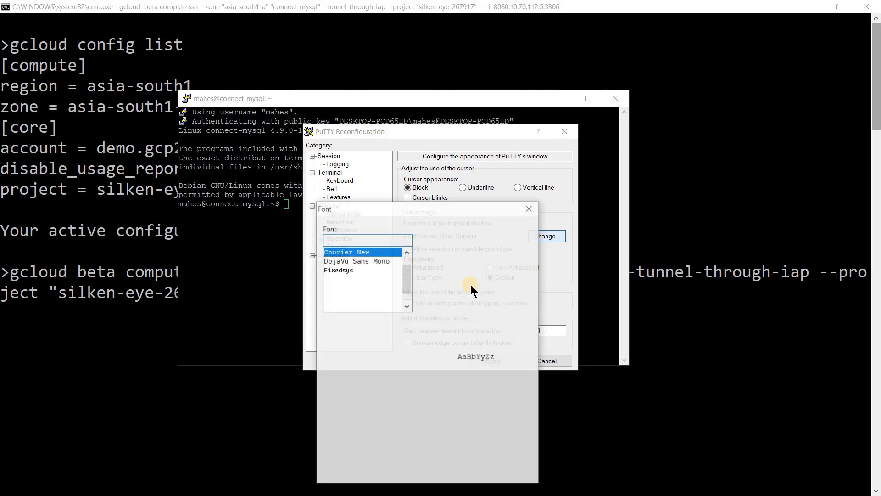
pyautogui.click(505, 280)
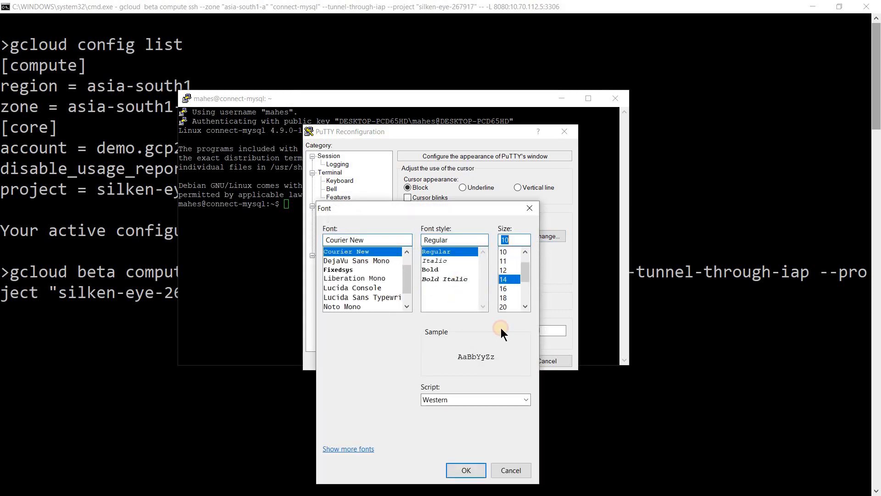
pyautogui.click(466, 470)
pyautogui.click(490, 362)
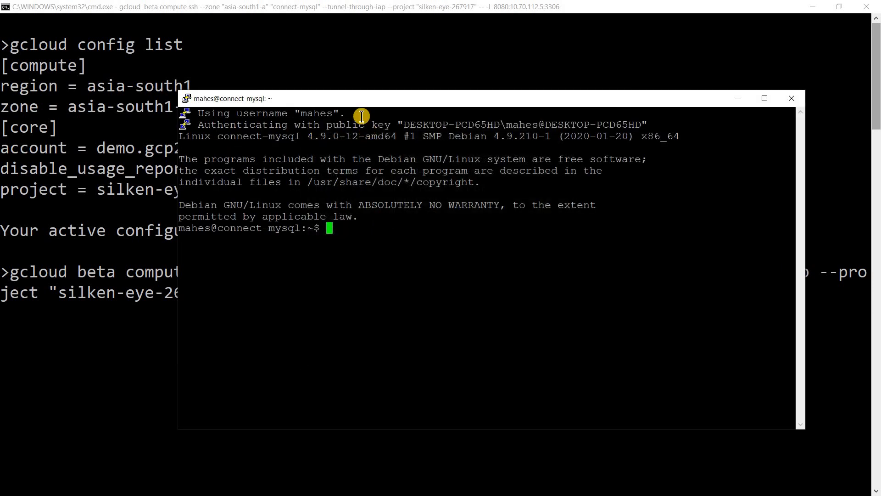
pyautogui.moveTo(342, 94); pyautogui.dragTo(234, 51)
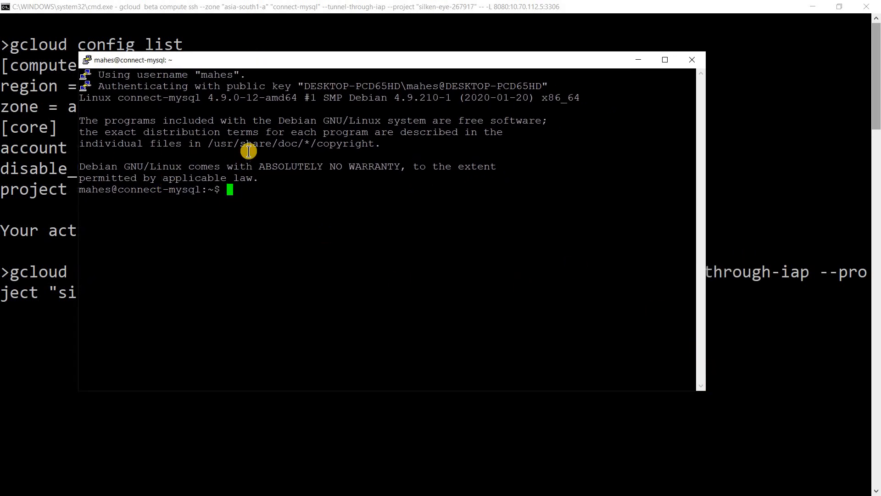
# - Open the PuTTY session's event log and review its latest entries for the local port forwarding
pyautogui.rightClick(286, 63)
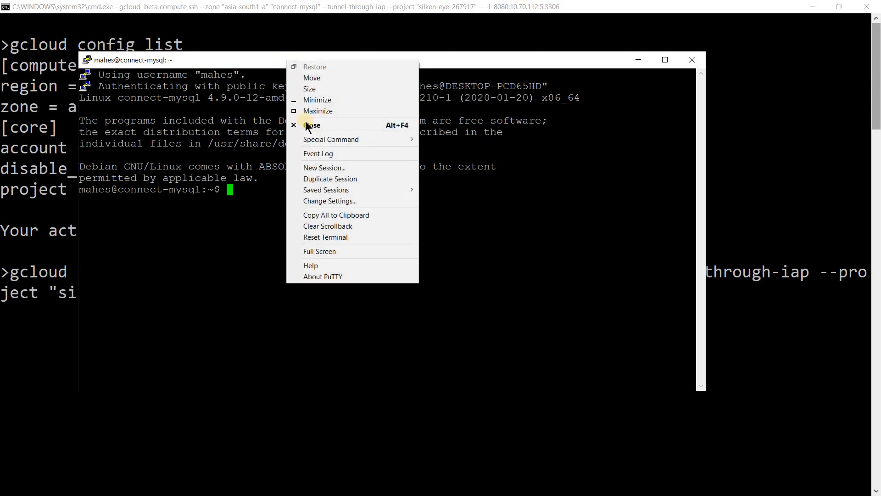
pyautogui.click(318, 156)
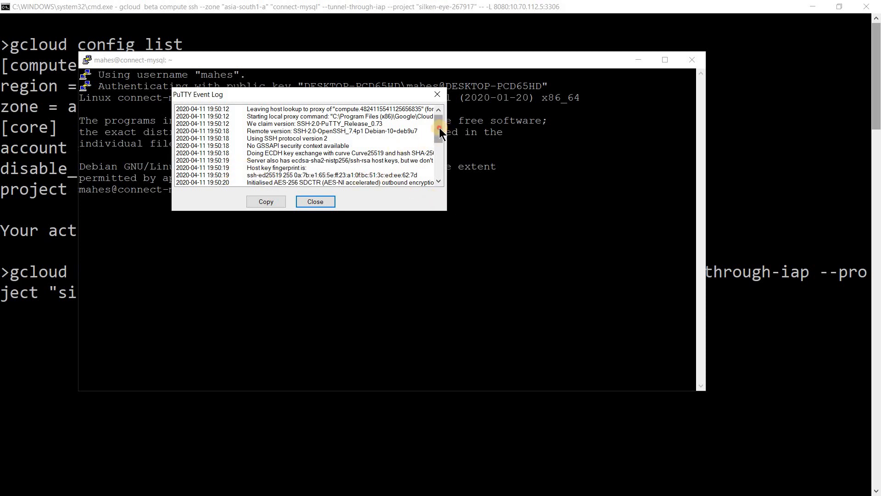
pyautogui.moveTo(439, 128); pyautogui.dragTo(445, 181)
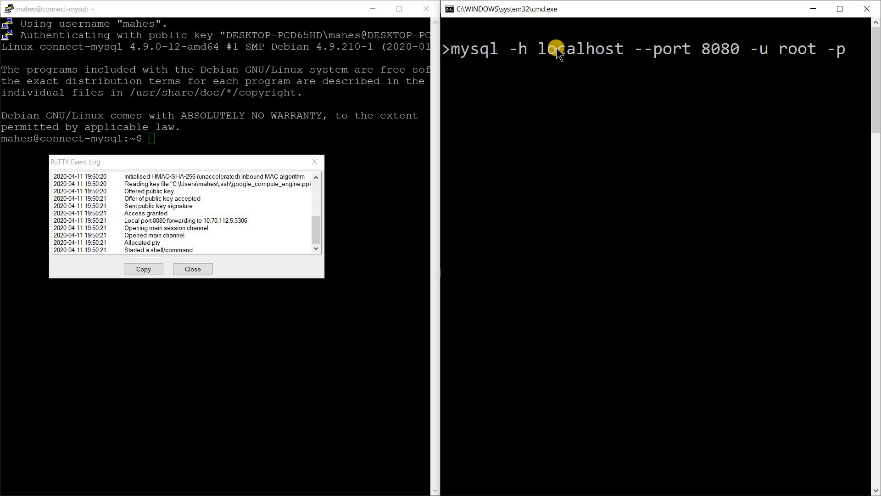
# - Connect to MySQL with "mysql -h localhost --port 8080 -u root -p" and enter the root password
pyautogui.press('Return')
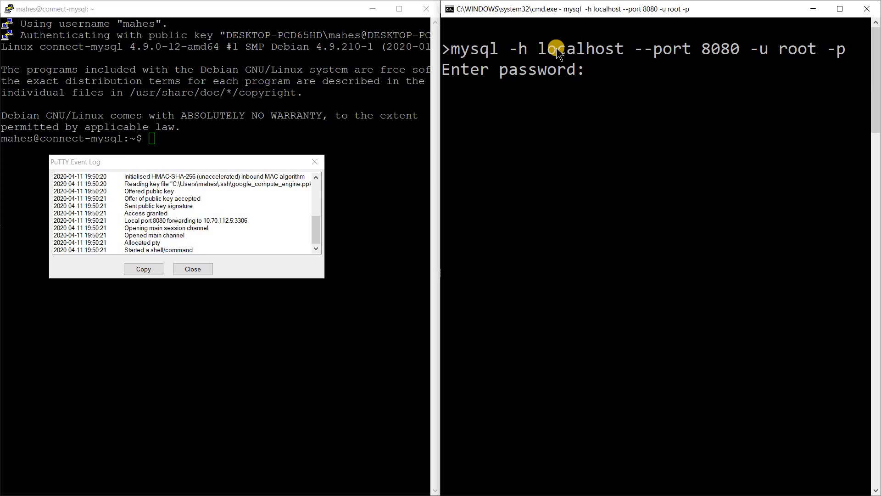
pyautogui.write('*******')
pyautogui.press('Return')
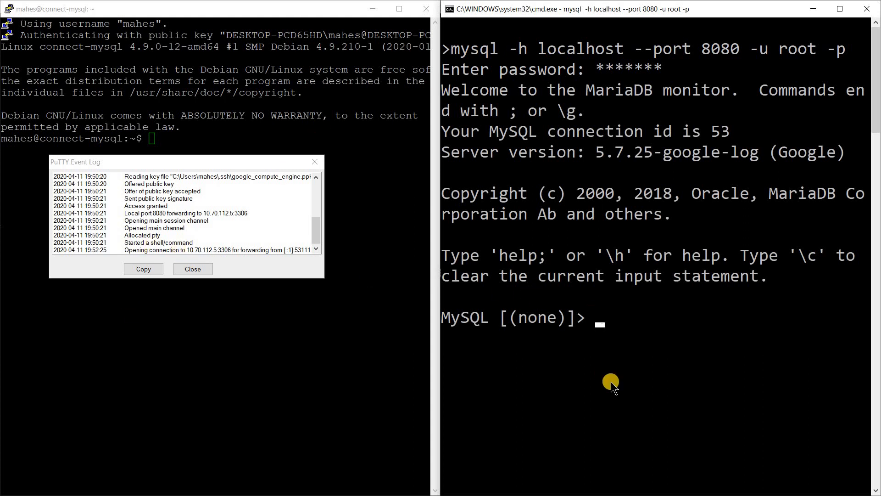
# - List the server's databases with "show databases;" and quit the MySQL client with \q
pyautogui.write('show datb')
pyautogui.press('BackSpace')
pyautogui.write('a')
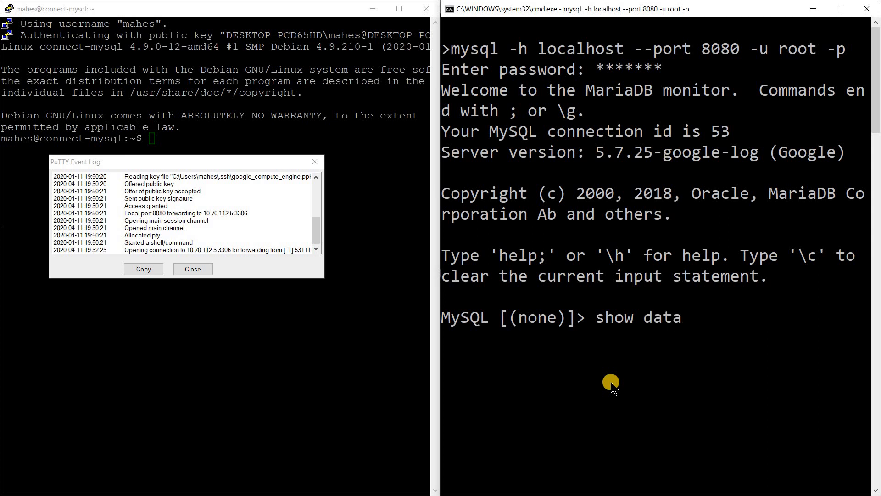
pyautogui.write('bases;')
pyautogui.press('Return')
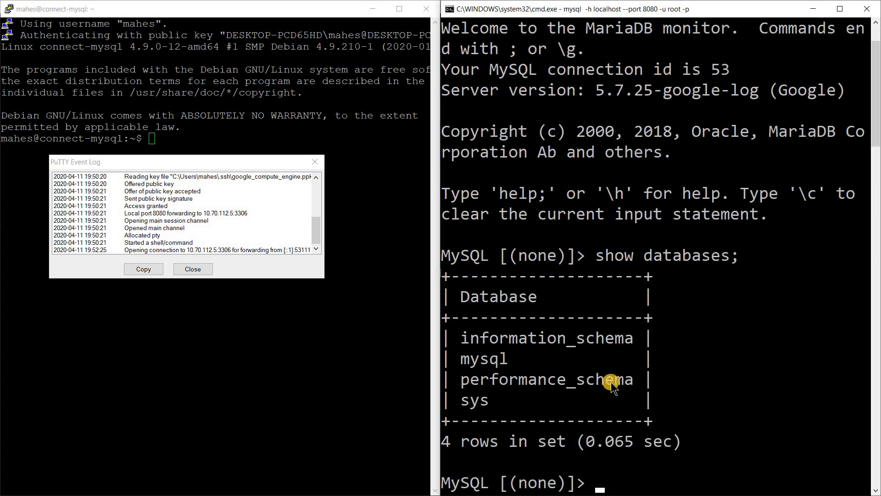
pyautogui.write('\\q')
pyautogui.press('Return')
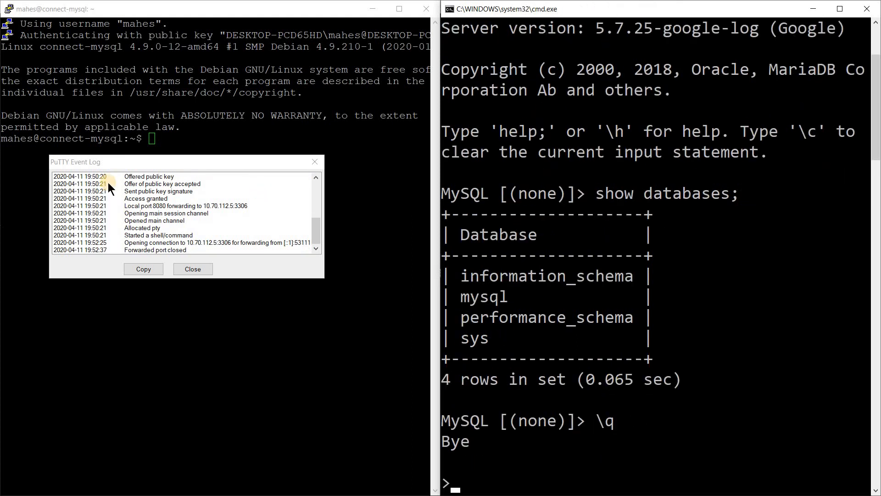
# - Close the PuTTY event log and end the SSH session to connect-mysql
pyautogui.click(197, 268)
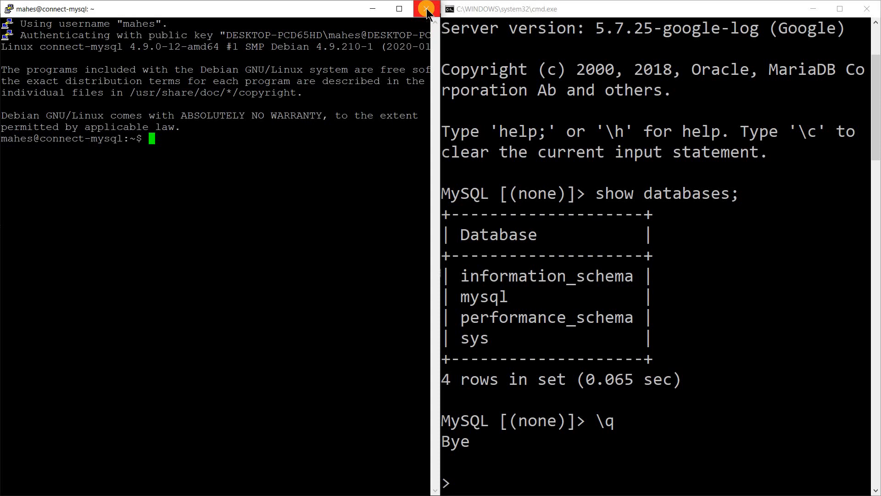
pyautogui.click(427, 9)
pyautogui.click(437, 295)
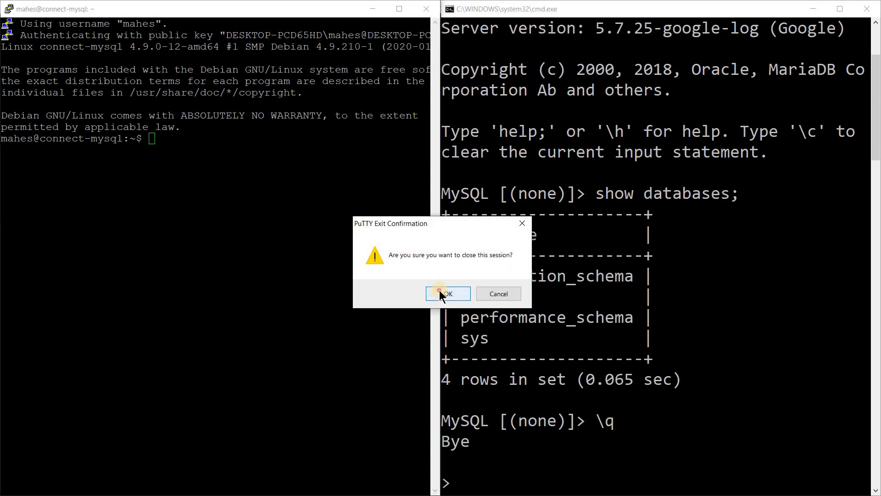
# - Rerun the gcloud IAP SSH tunnel command for connect-mysql with the port forwarding changed to "-L 8090:10.70.112.5:3306"
pyautogui.click(232, 361)
pyautogui.press('super+Up')
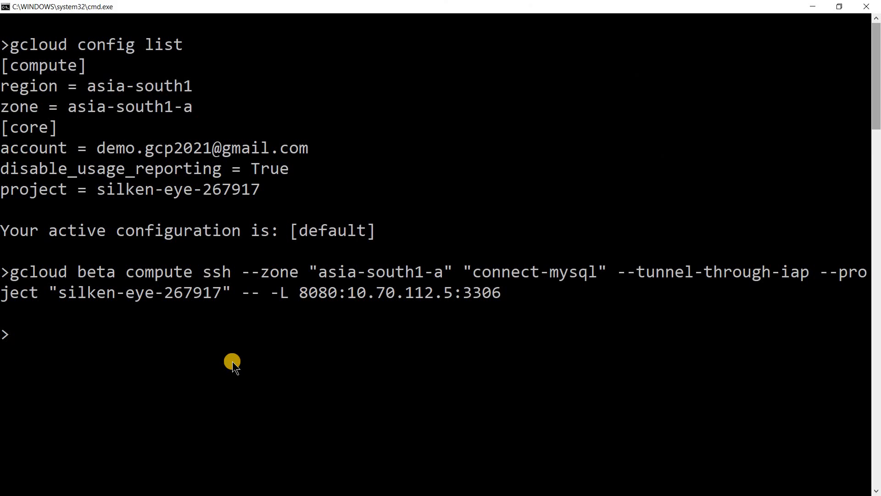
pyautogui.press('Up')
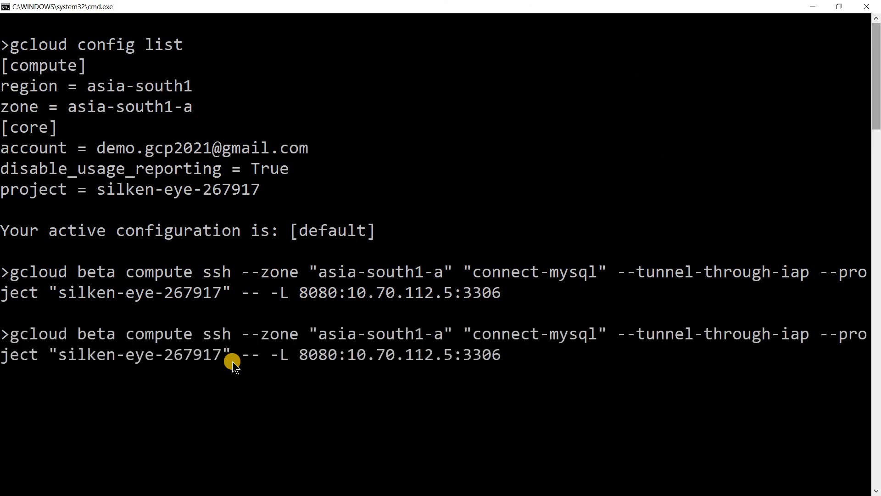
pyautogui.press('Left')
pyautogui.press('Left')
pyautogui.press('Left')
pyautogui.press('Left')
pyautogui.press('Left')
pyautogui.press('Left')
pyautogui.press('Left')
pyautogui.press('Left')
pyautogui.press('Left')
pyautogui.press('Left')
pyautogui.press('Left')
pyautogui.press('Left')
pyautogui.press('Left')
pyautogui.press('Left')
pyautogui.press('Left')
pyautogui.press('Left')
pyautogui.press('Left')
pyautogui.press('Left')
pyautogui.press('Right')
pyautogui.press('BackSpace')
pyautogui.press('BackSpace')
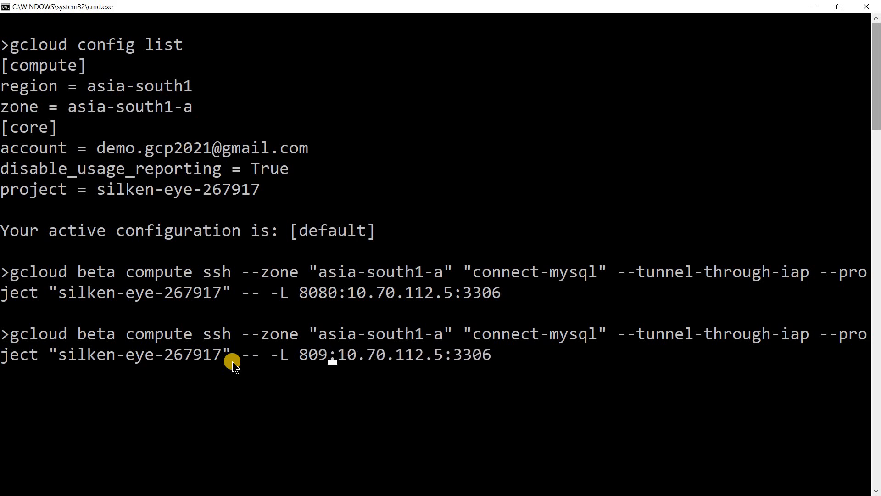
pyautogui.write('0')
pyautogui.press('Return')
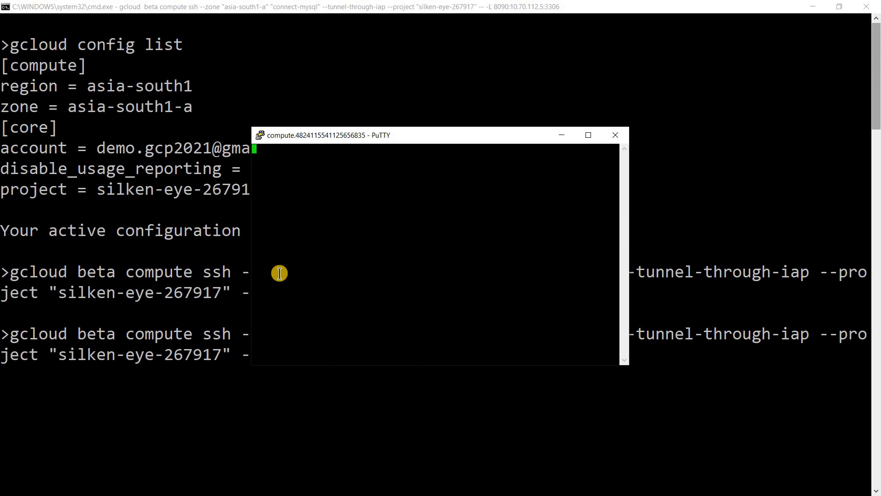
# - Check the new PuTTY session's event log for the local port forwarding entry and close the log
pyautogui.rightClick(349, 138)
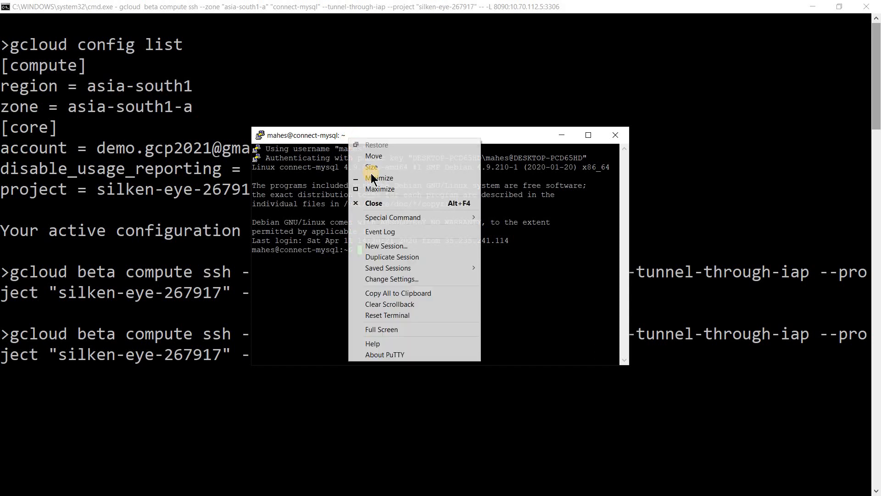
pyautogui.click(386, 230)
pyautogui.moveTo(609, 202); pyautogui.dragTo(613, 246)
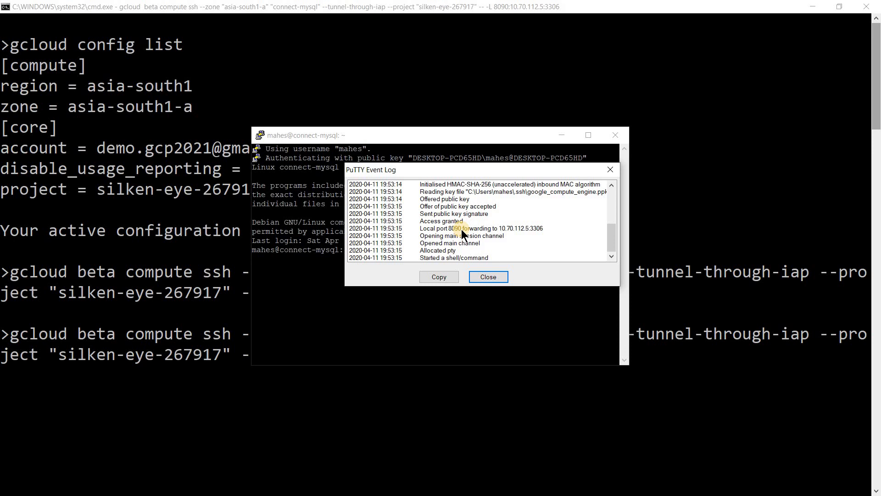
pyautogui.click(488, 277)
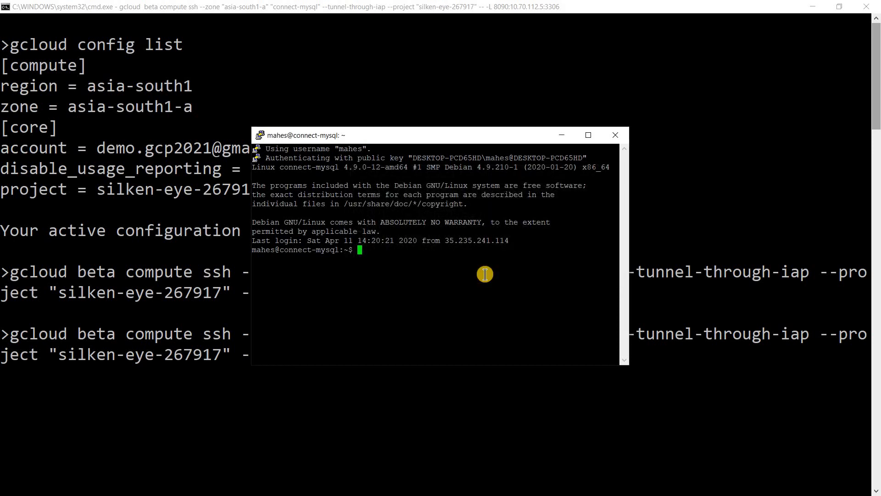
# - Tile the PuTTY session window side by side with the command prompt used for the MySQL client
pyautogui.press('super+Right')
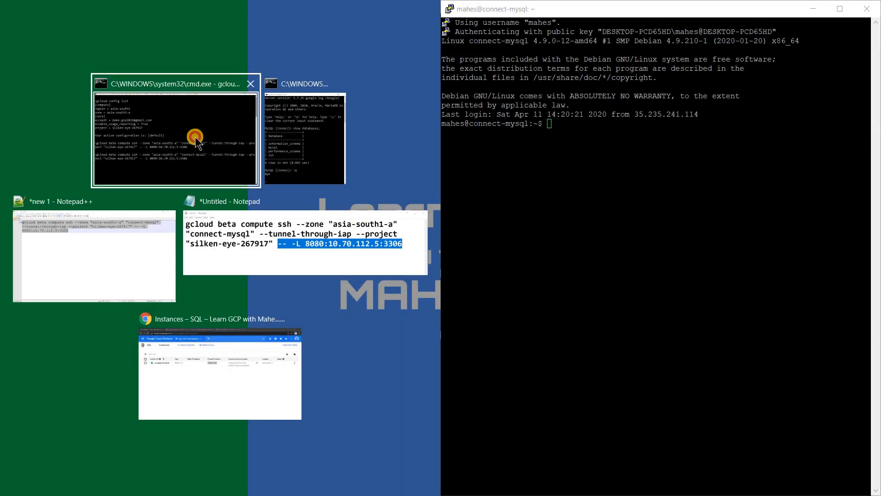
pyautogui.click(195, 138)
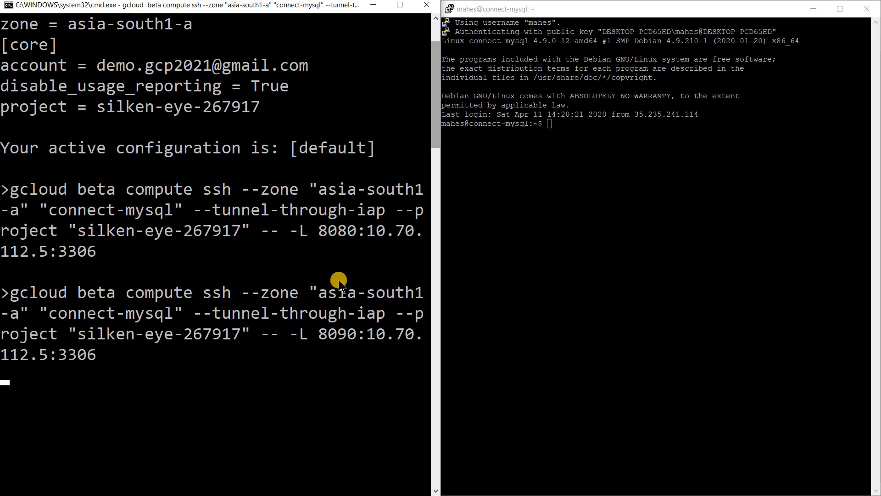
pyautogui.press('super+Right')
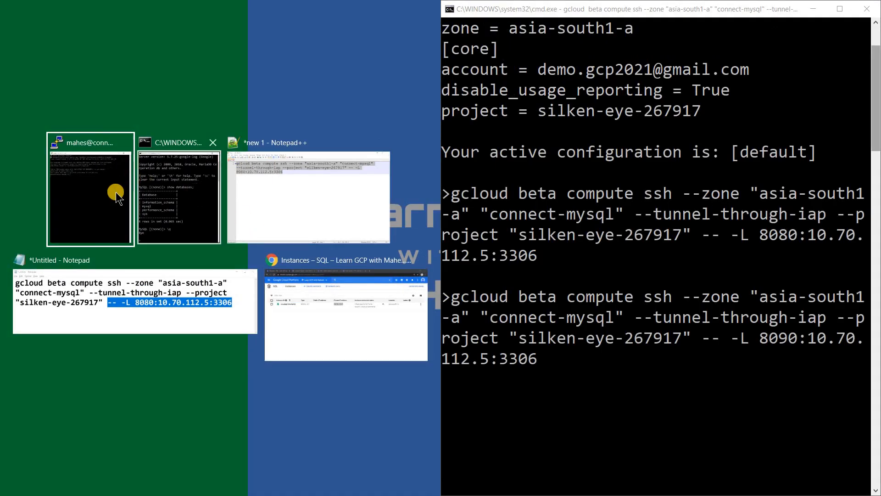
pyautogui.click(117, 196)
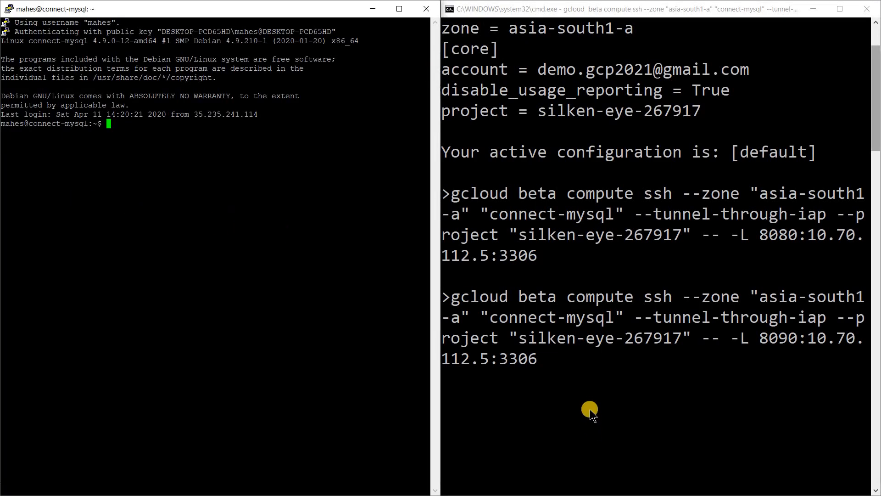
pyautogui.click(591, 409)
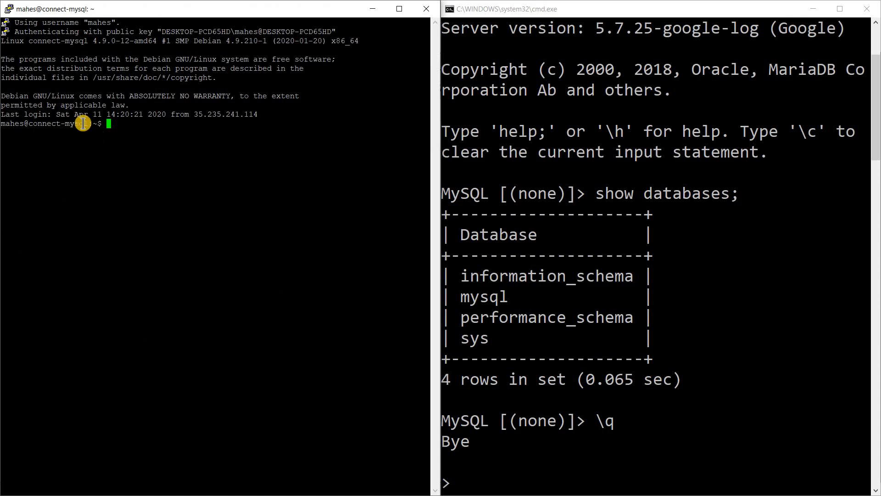
# - Reopen the PuTTY session's event log and show its latest entries
pyautogui.rightClick(155, 6)
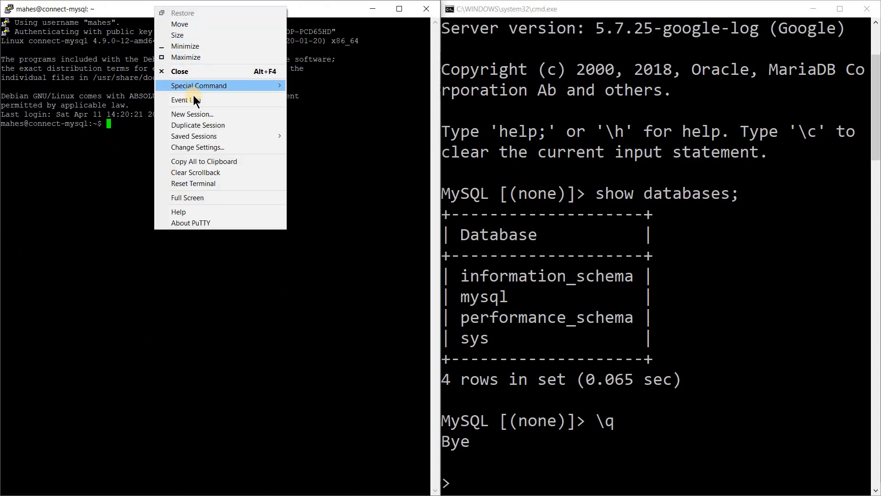
pyautogui.click(195, 100)
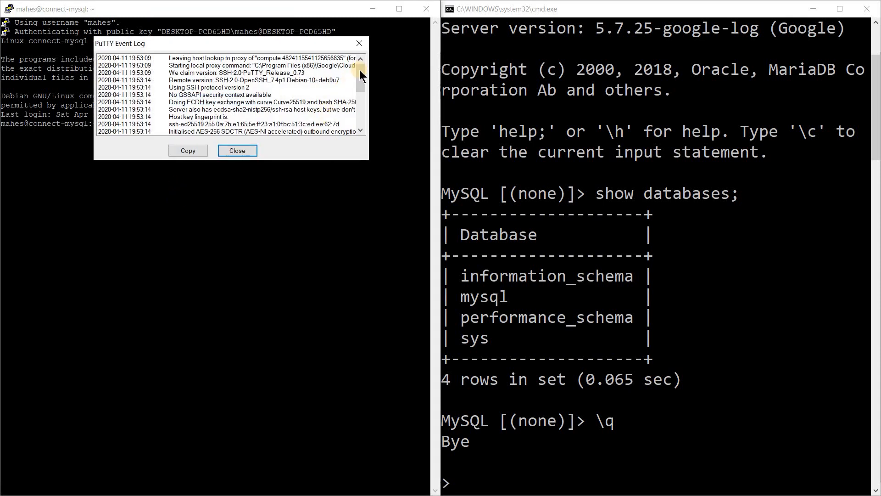
pyautogui.moveTo(361, 76); pyautogui.dragTo(285, 160)
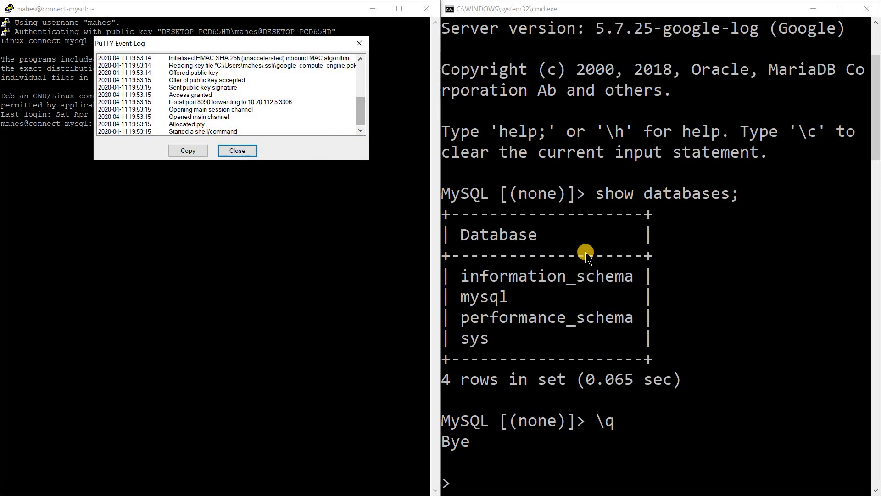
# - Clear the MySQL client's command prompt with "cls"
pyautogui.click(735, 263)
pyautogui.write('c')
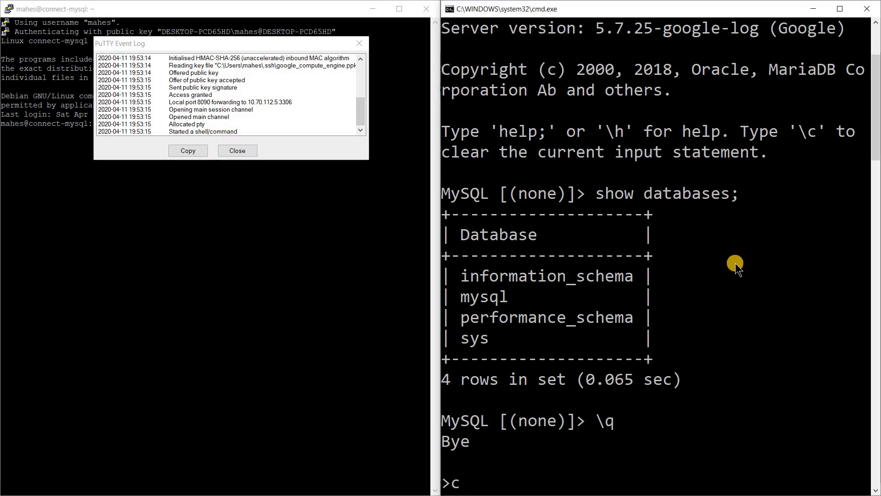
pyautogui.write('ls')
pyautogui.press('Return')
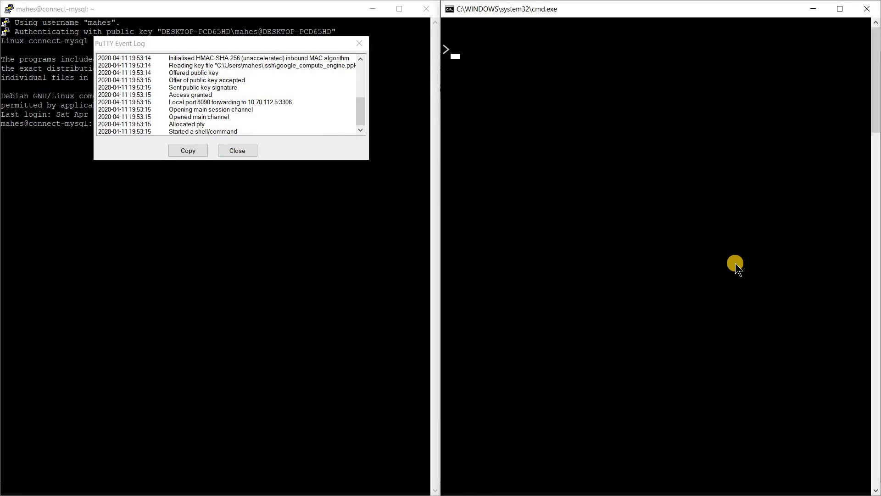
# - Try to connect to MySQL with "mysql -h localhost --port 8090 -u root -p" and enter the root password
pyautogui.write('mysql -h localhost --port 8080 -u root -p')
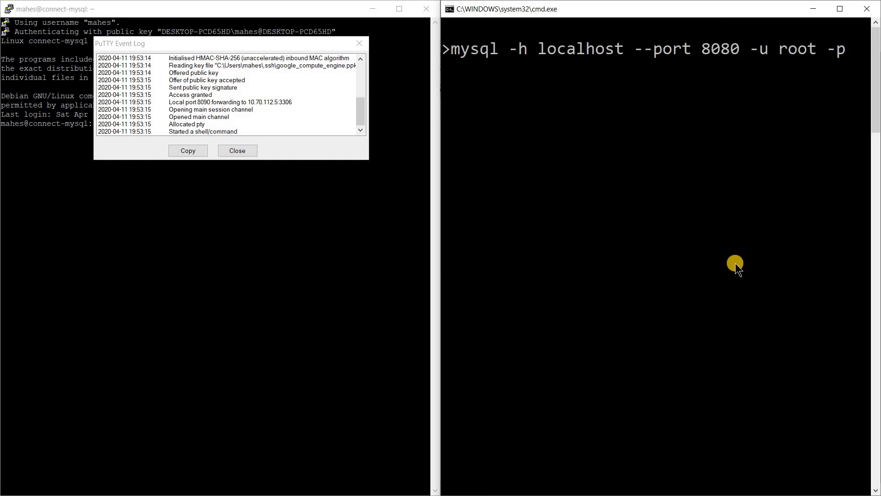
pyautogui.press('Left')
pyautogui.press('Left')
pyautogui.press('Left')
pyautogui.press('Left')
pyautogui.press('Left')
pyautogui.press('Left')
pyautogui.press('Left')
pyautogui.press('Left')
pyautogui.press('Left')
pyautogui.press('Left')
pyautogui.press('Left')
pyautogui.press('BackSpace')
pyautogui.write('9')
pyautogui.press('Return')
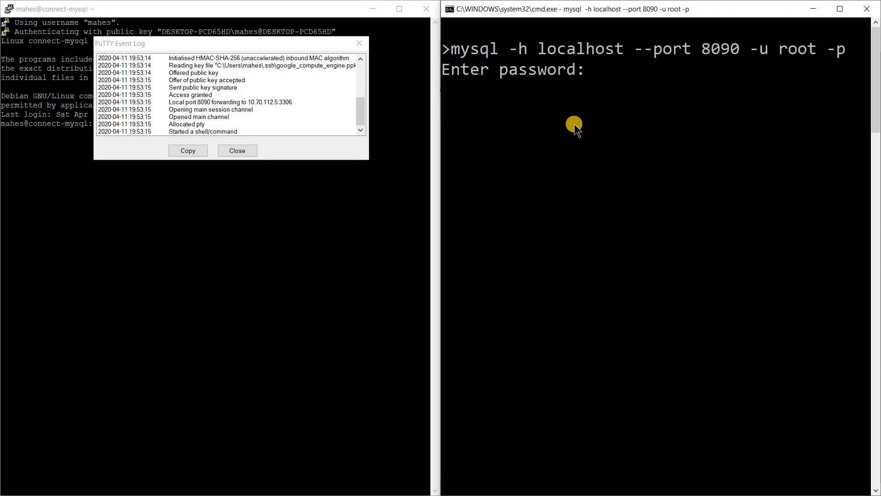
pyautogui.write('******')
pyautogui.press('Return')
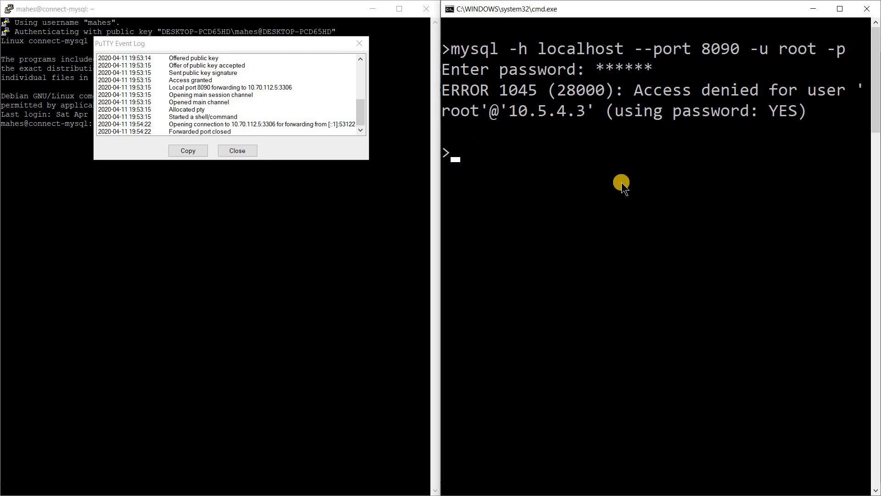
# - Rerun the mysql command on port 8090 and re-enter the root password
pyautogui.press('Up')
pyautogui.press('Return')
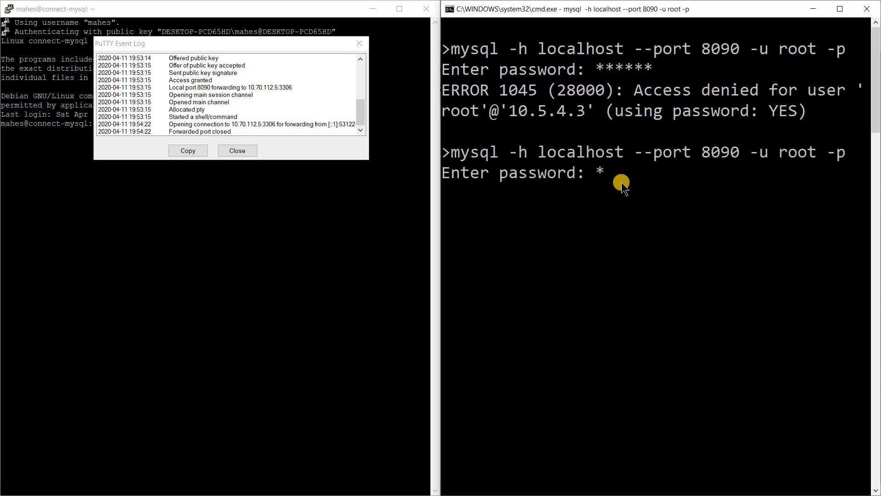
pyautogui.write('*******')
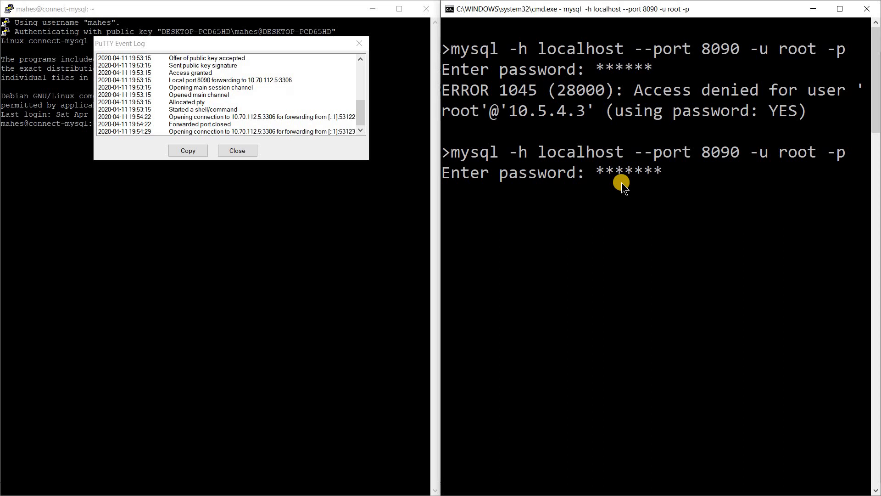
pyautogui.press('Return')
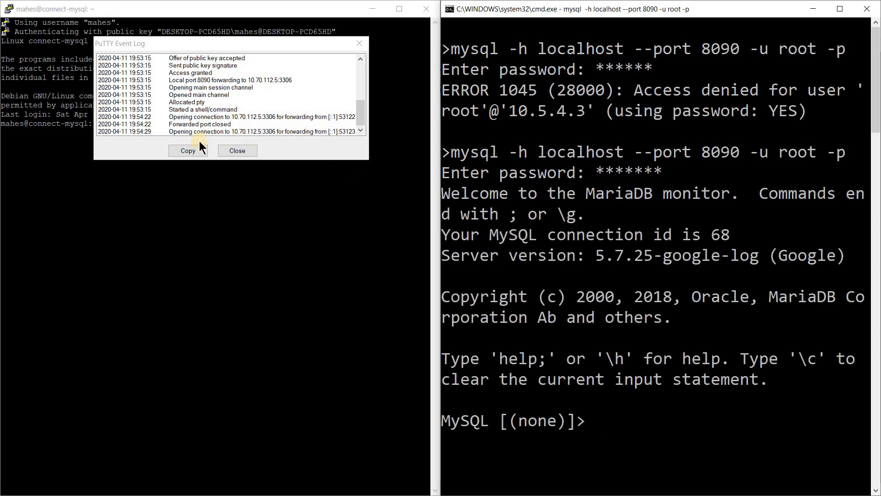
# - List the databases over the port 8090 connection with "show databases;" and quit the client with \q
pyautogui.write('show d')
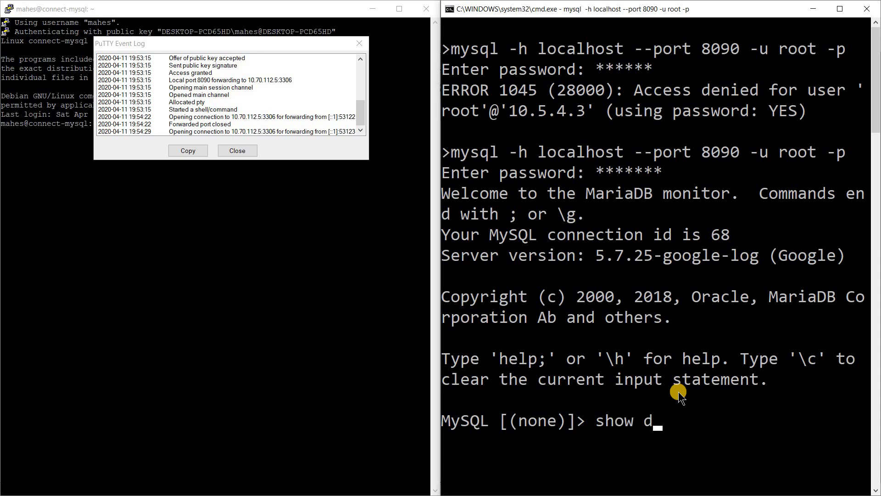
pyautogui.write('atabases;')
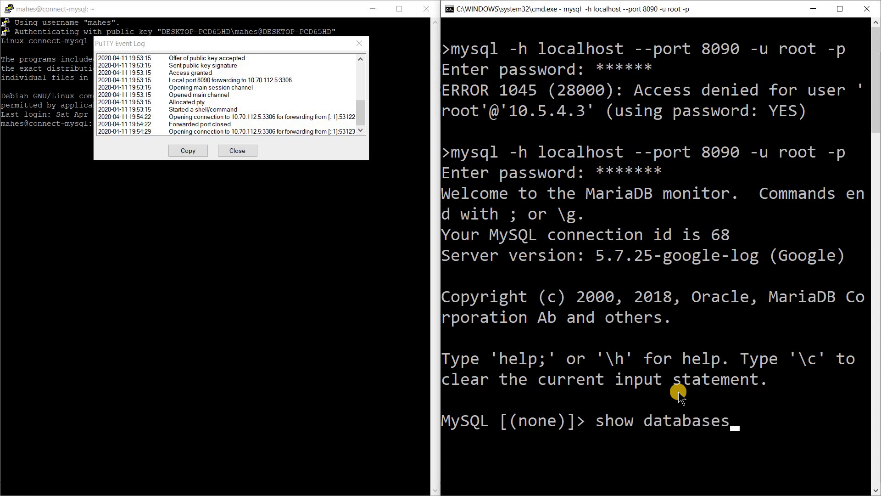
pyautogui.press('Return')
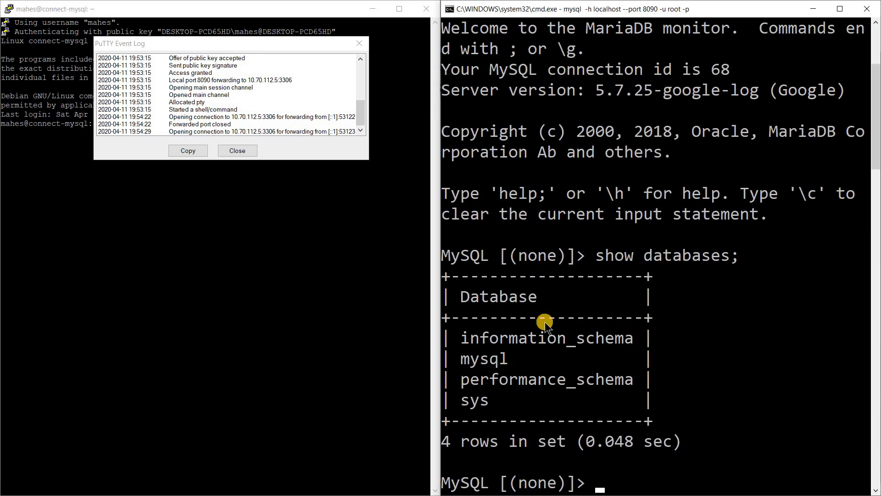
pyautogui.write('\\q')
pyautogui.press('Return')
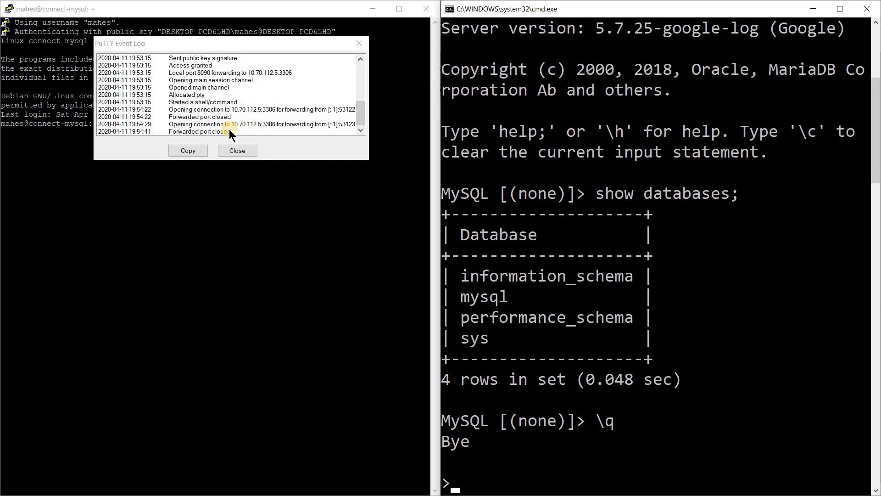
# - Switch to the "Think & Design in GCP" presentation slide describing the private IP connection scenario
pyautogui.hotkey('alt', 'Tab')
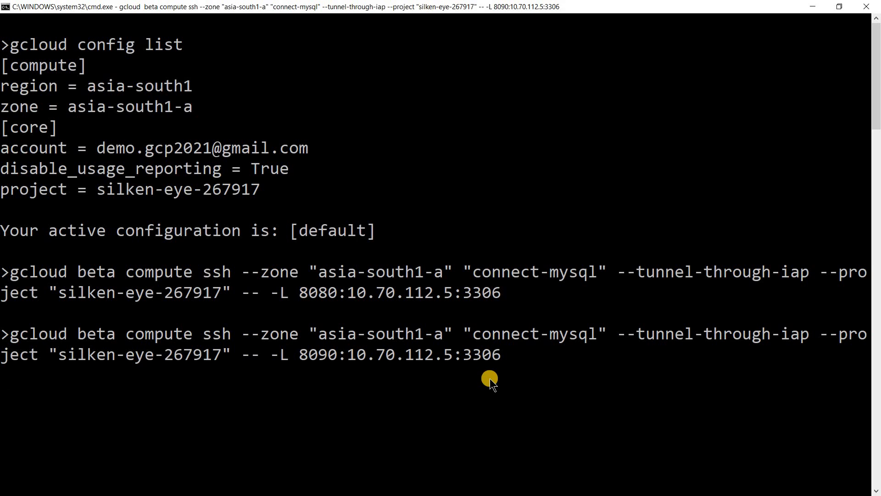
pyautogui.hotkey('alt', 'Tab')
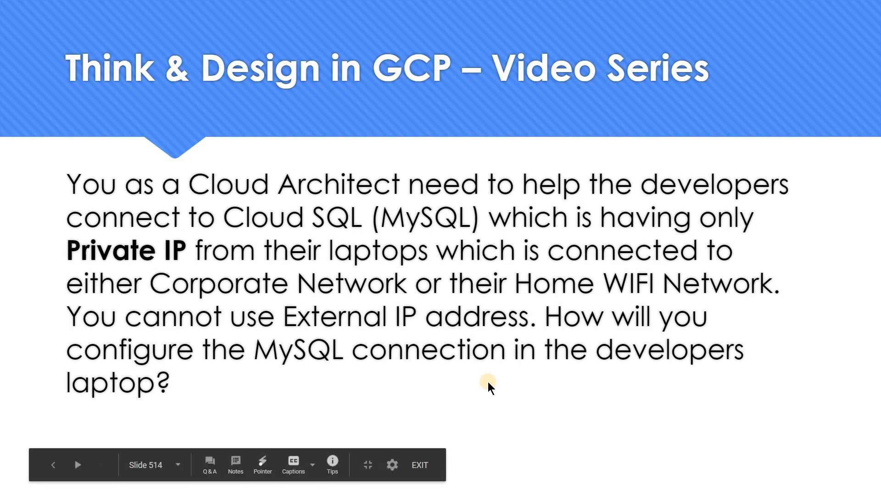